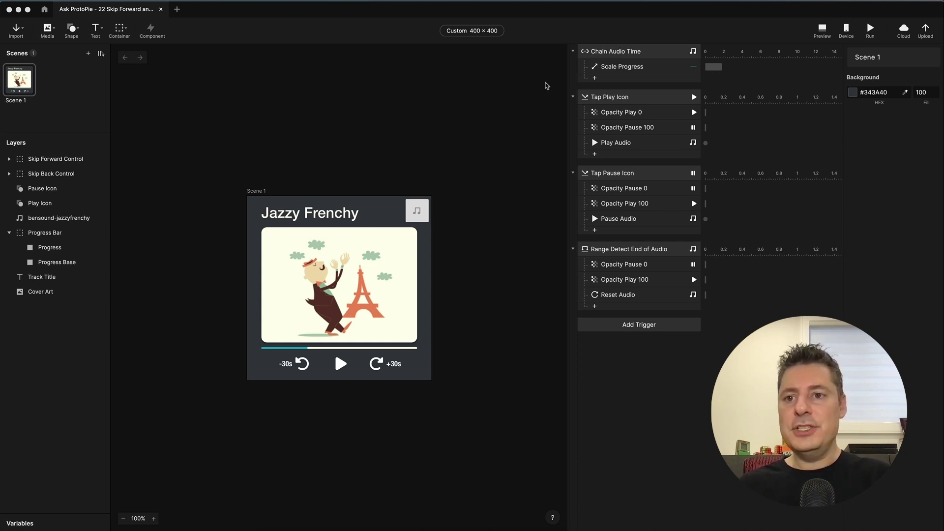
Launch the desktop Preview window for the Jazzy Frenchy audio player prototype
left_click(823, 29)
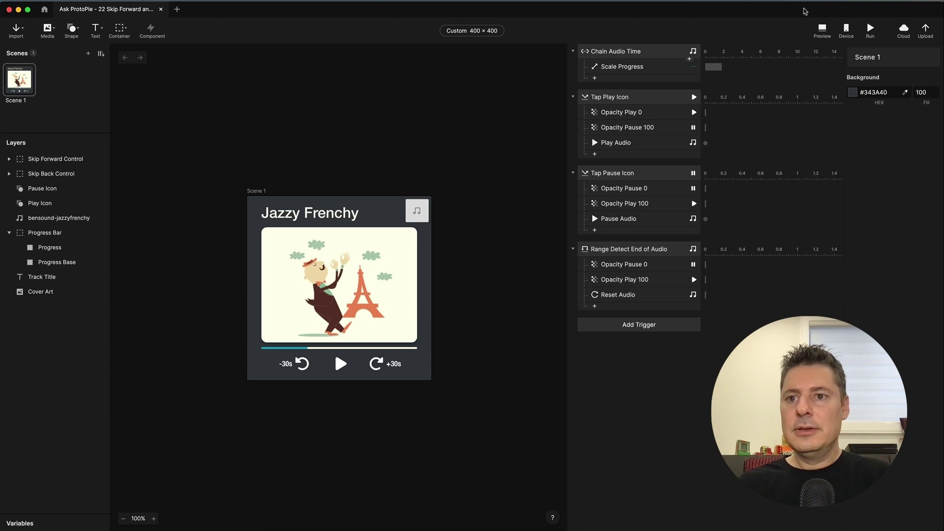
left_click(820, 30)
Move the preview over the canvas, play and pause the Jazzy Frenchy track, then close it
left_click_drag(789, 28, 308, 180)
left_click(366, 328)
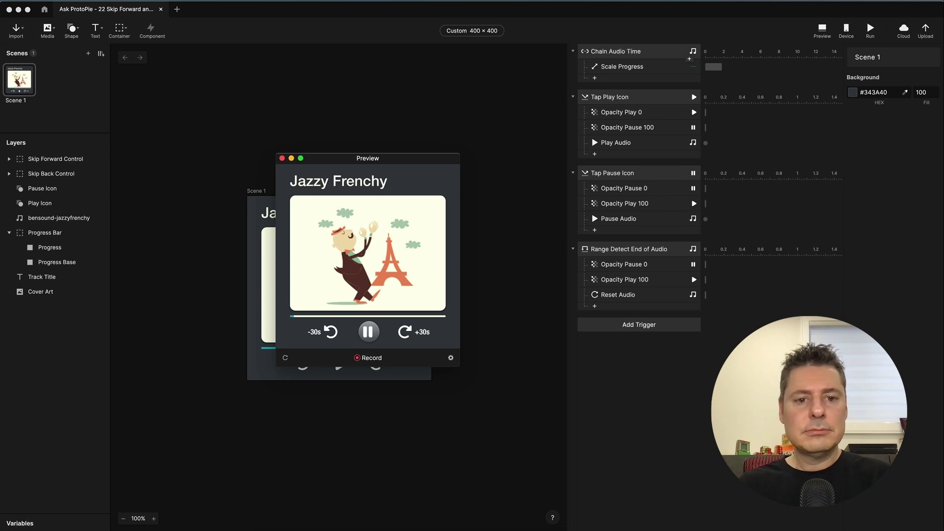
left_click(368, 332)
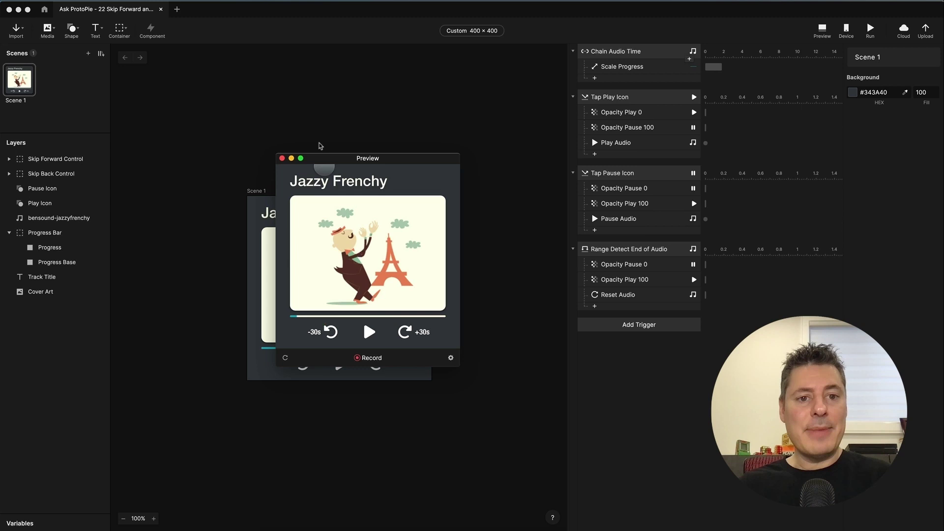
left_click(283, 159)
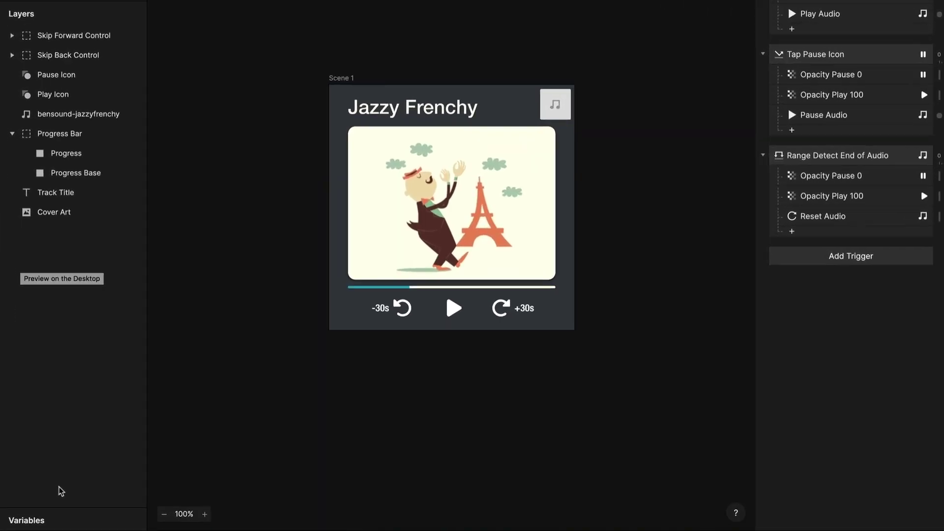
Create a new scene-only variable named audioTime
left_click(51, 520)
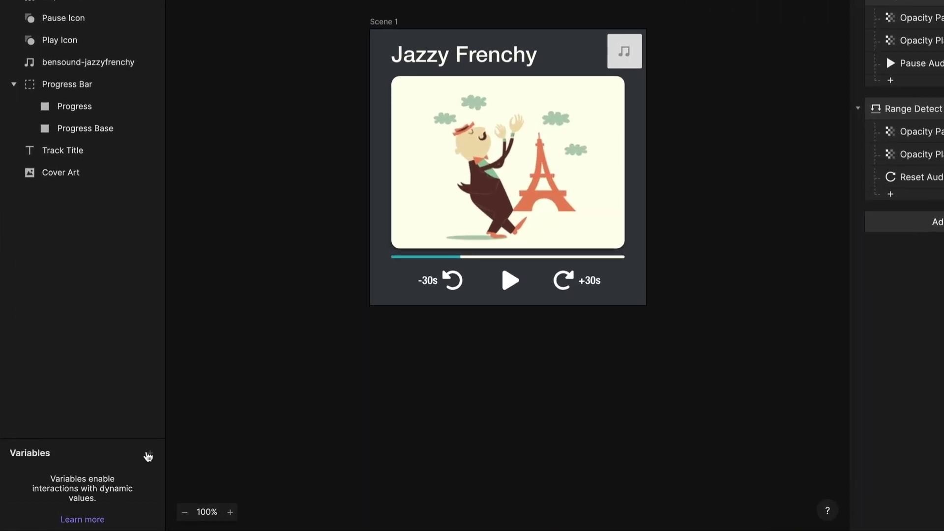
left_click(150, 451)
left_click(74, 485)
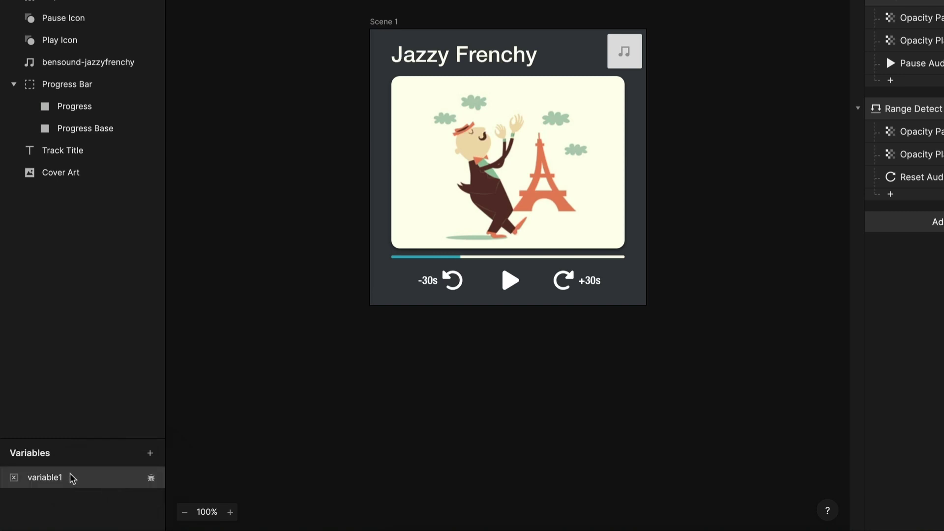
double_click(54, 475)
type("aud")
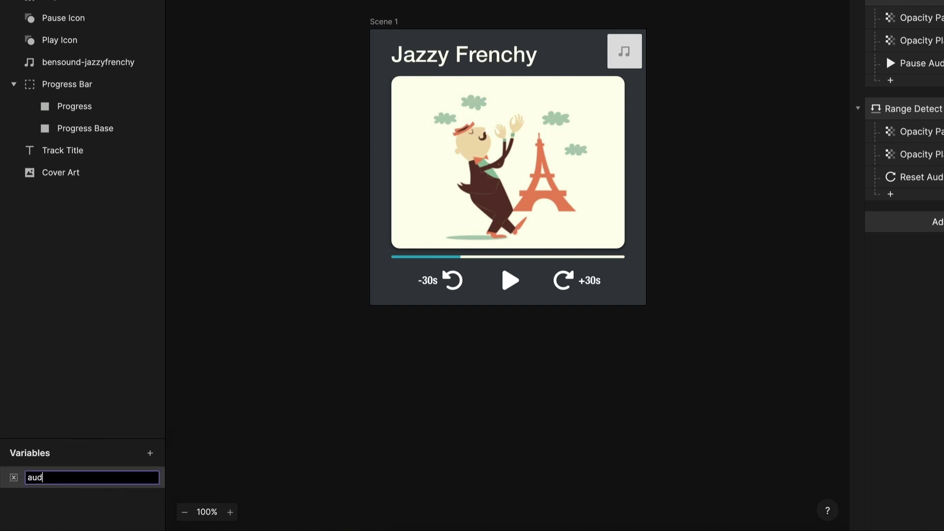
type("ioTime")
key("Return")
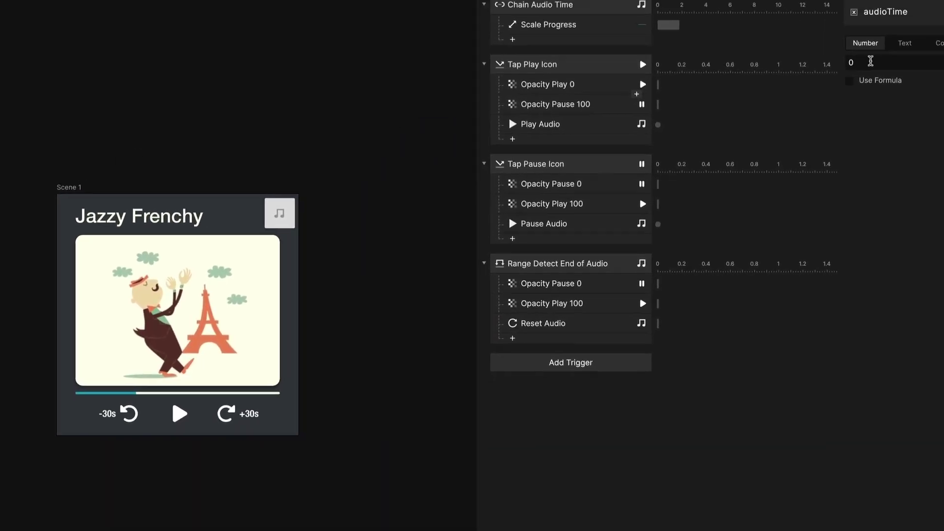
Set audioTime's value to the formula `bensound-jazzyfrenchy`.currentTime
left_click(871, 61)
left_click(841, 92)
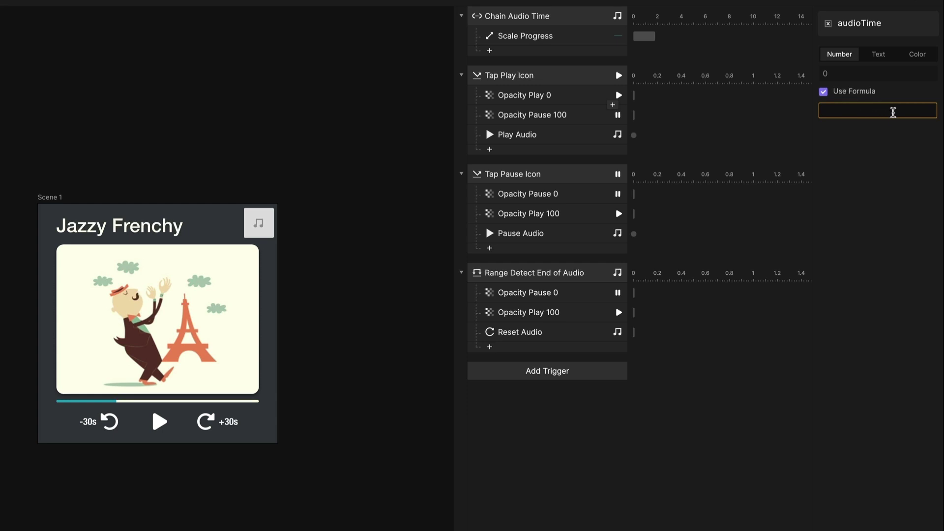
left_click(929, 110)
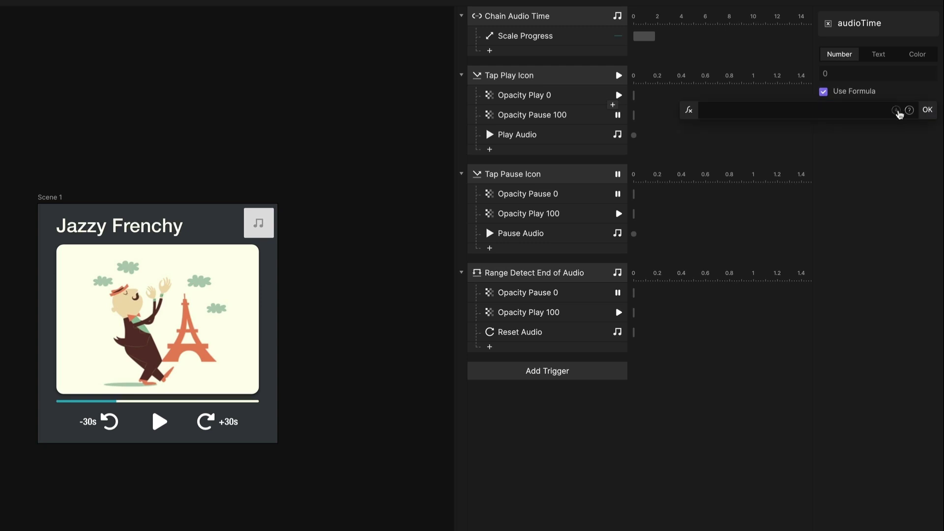
left_click(896, 110)
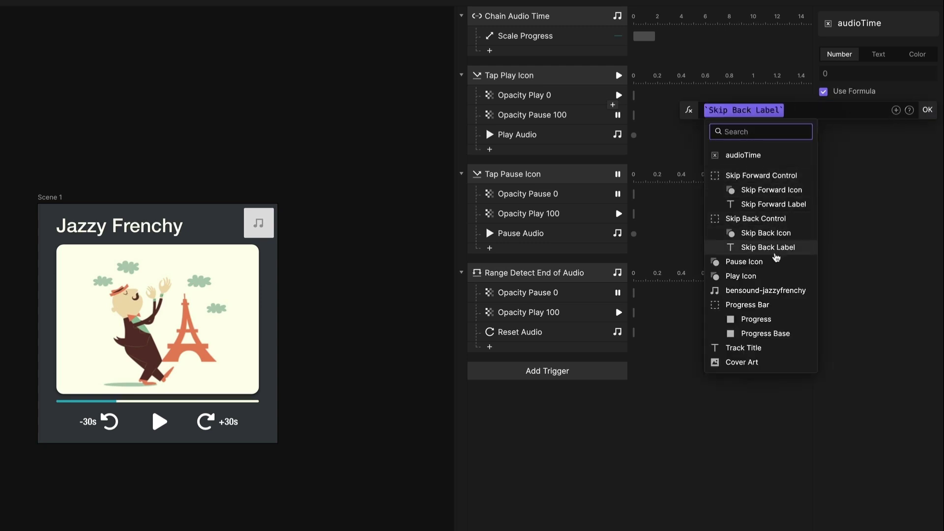
left_click(779, 291)
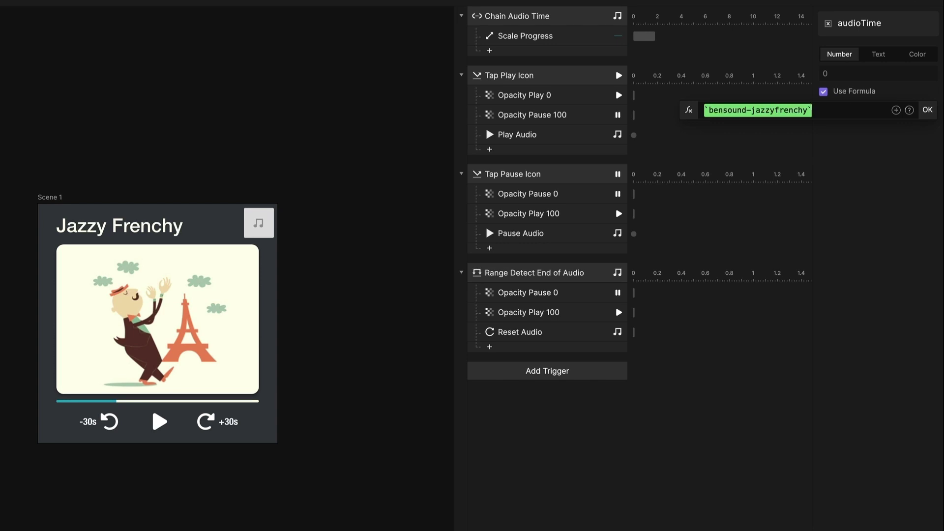
scroll(789, 169, "down", 5)
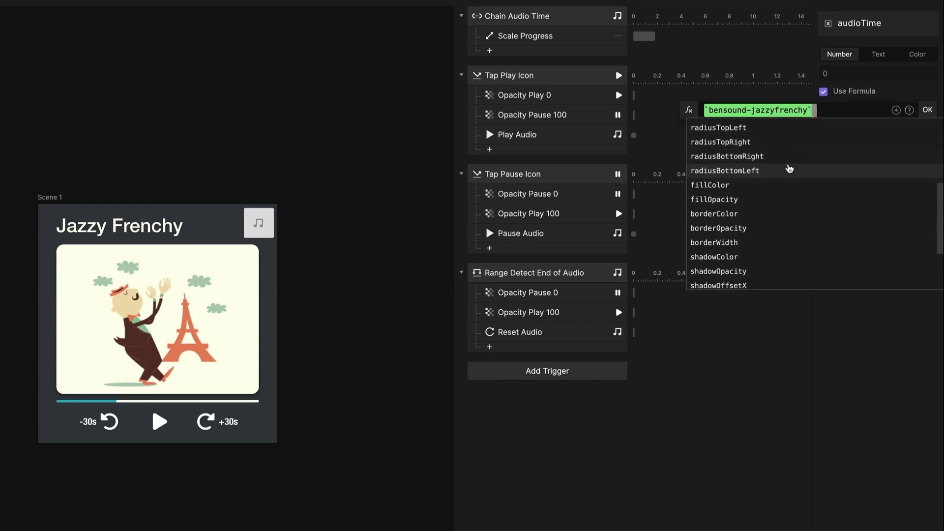
scroll(789, 168, "down", 3)
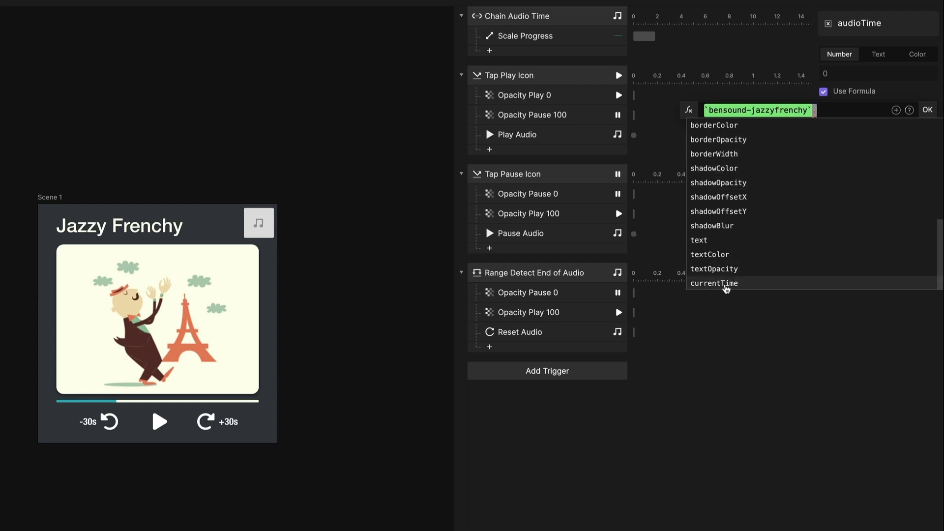
left_click(725, 286)
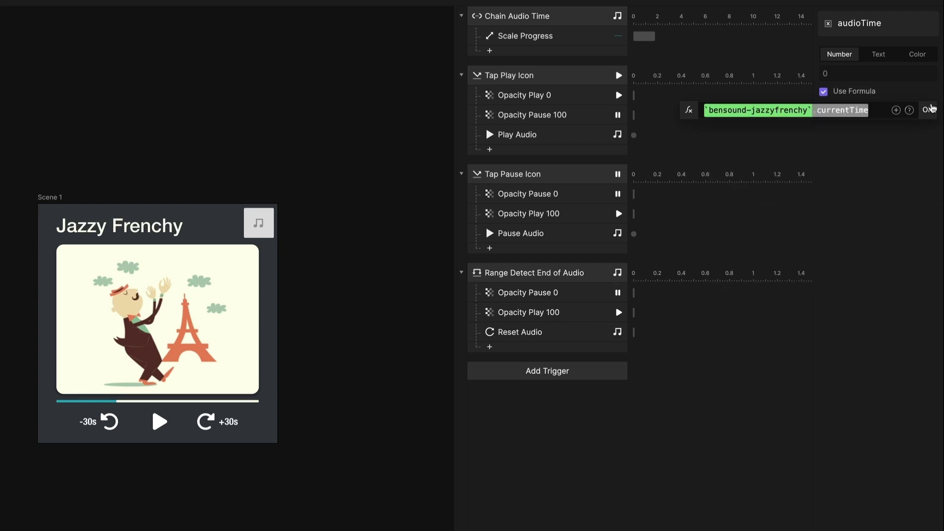
left_click(929, 109)
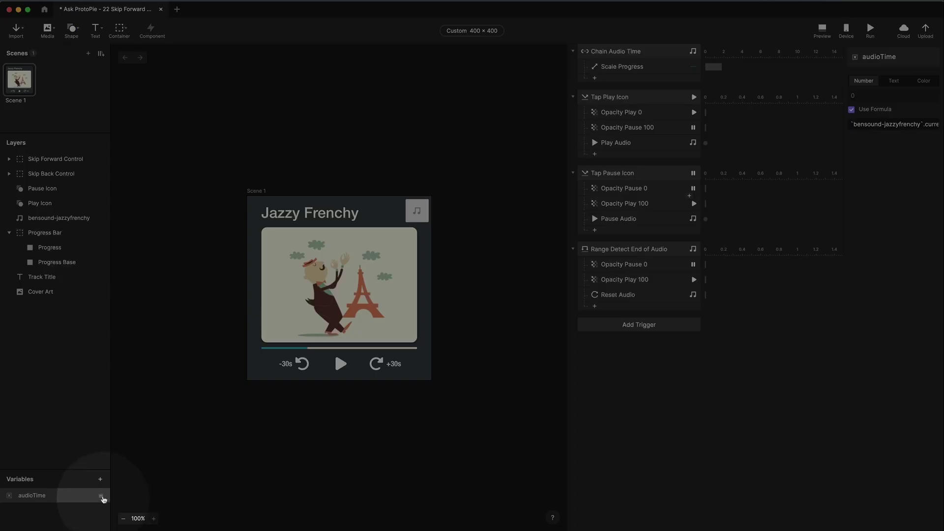
Show audioTime as a debug label on the cover art, test it in a preview, then hide it
left_click(101, 496)
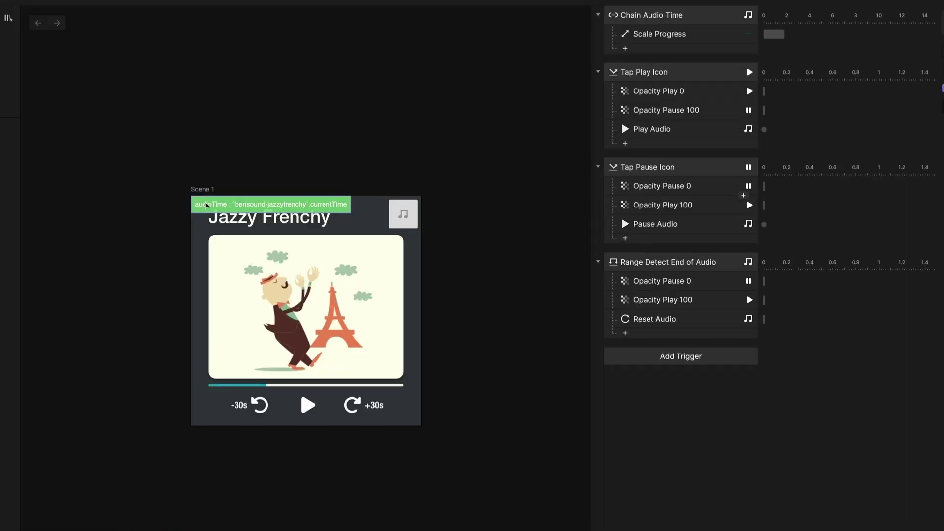
left_click_drag(206, 205, 231, 359)
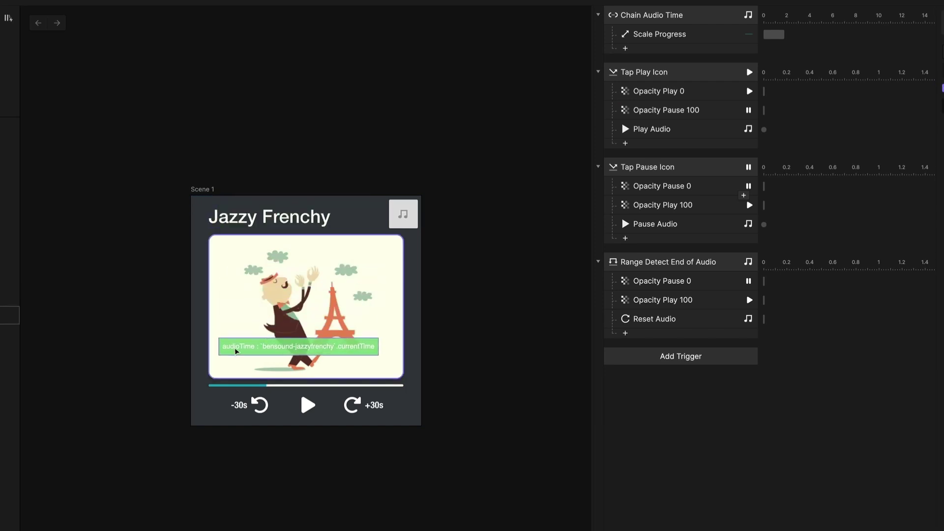
key("super+p")
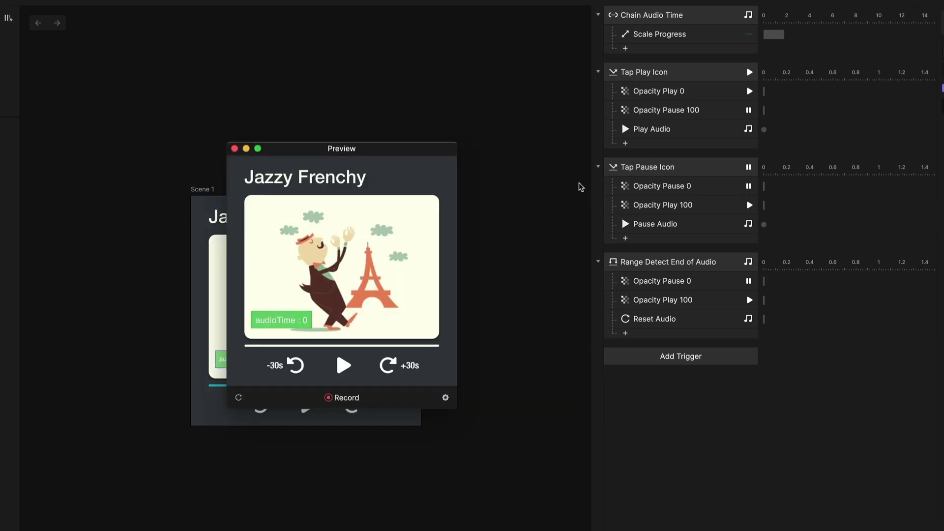
left_click(341, 365)
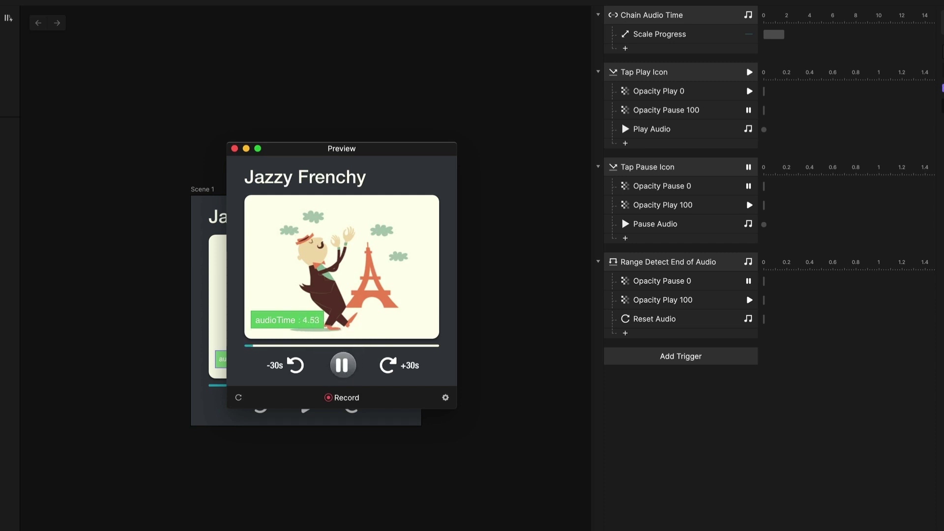
left_click(343, 365)
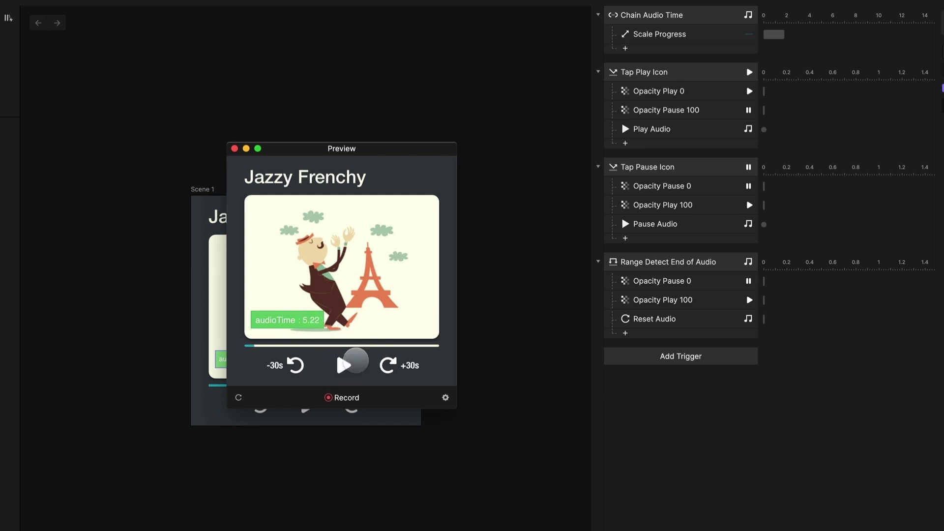
left_click(235, 149)
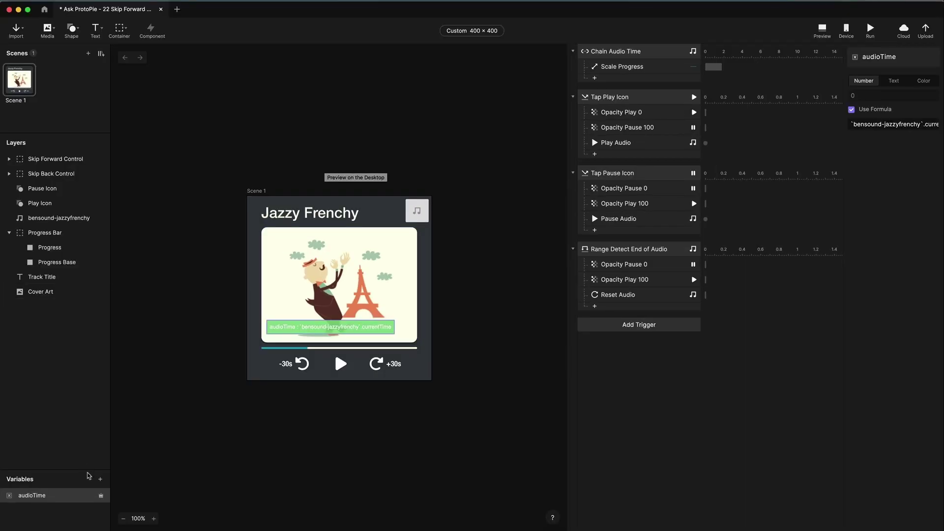
left_click(100, 496)
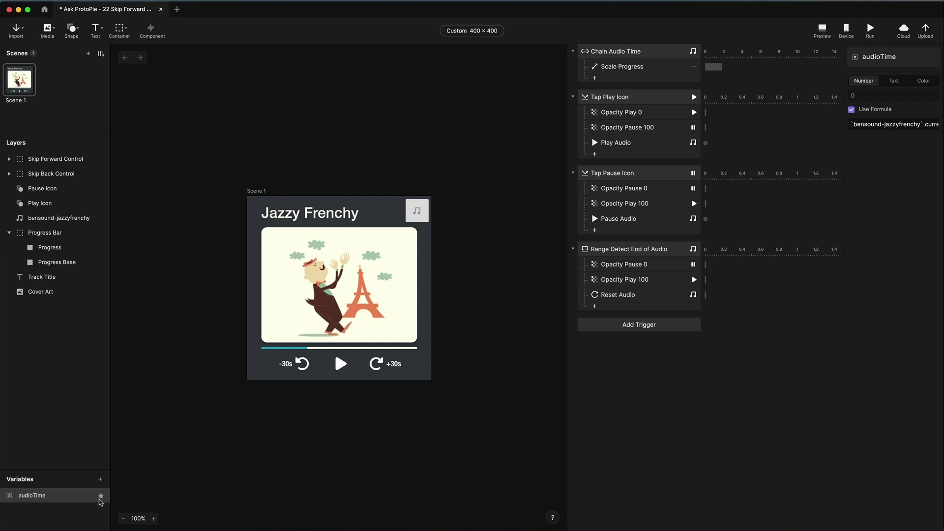
Show the audioTime label again and add a Tap trigger to the +30s skip forward control
left_click(102, 496)
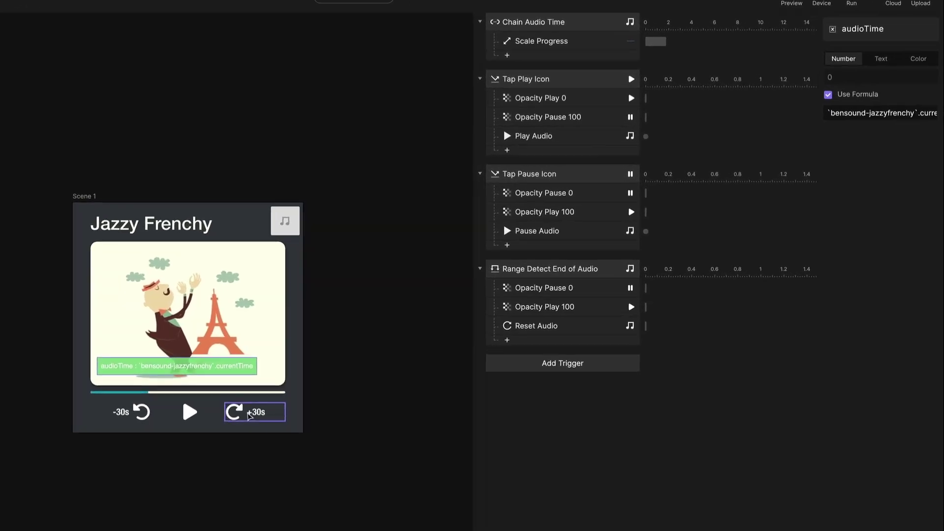
left_click(249, 415)
left_click(592, 366)
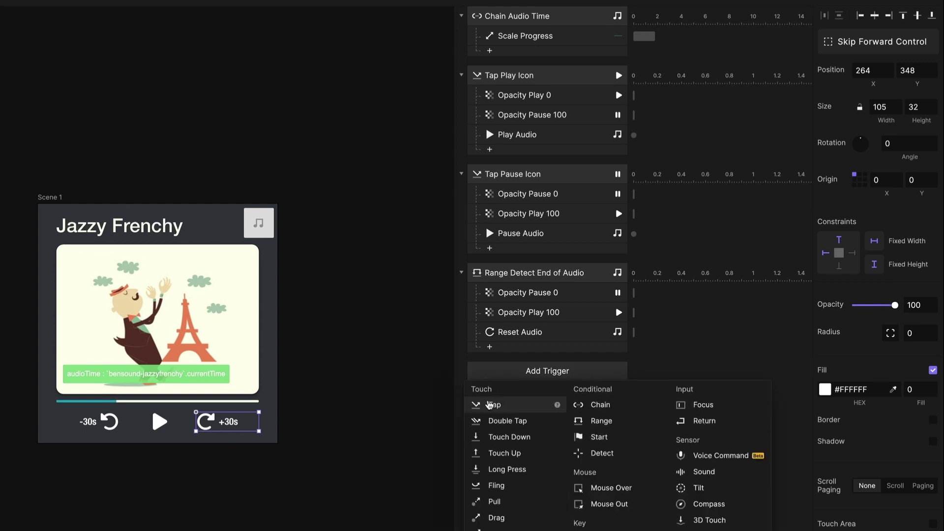
left_click(490, 405)
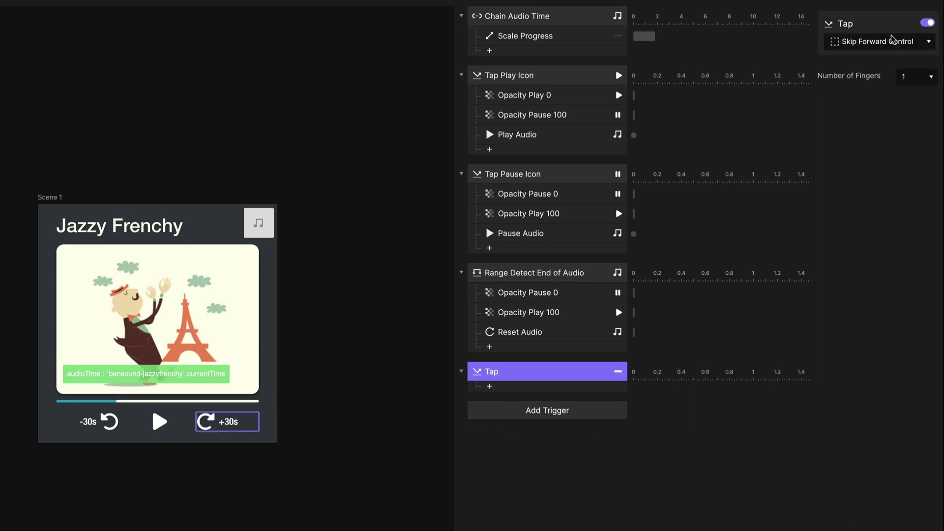
Add a Playback response that seeks the bensound-jazzyfrenchy audio
left_click(513, 388)
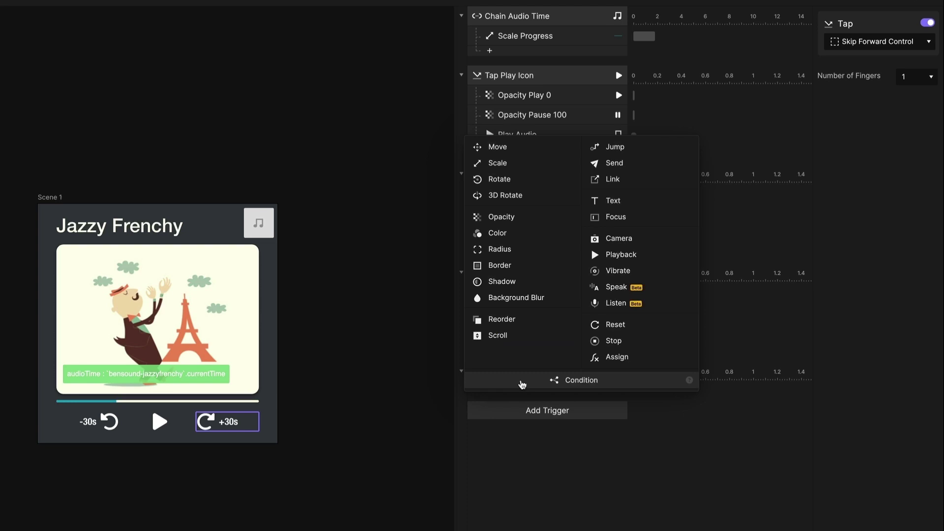
left_click(623, 256)
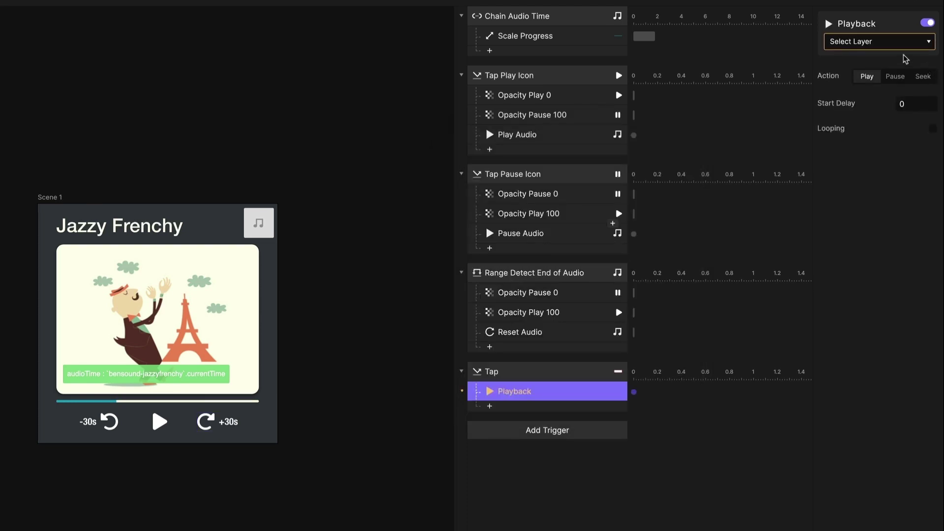
left_click(877, 42)
left_click(879, 86)
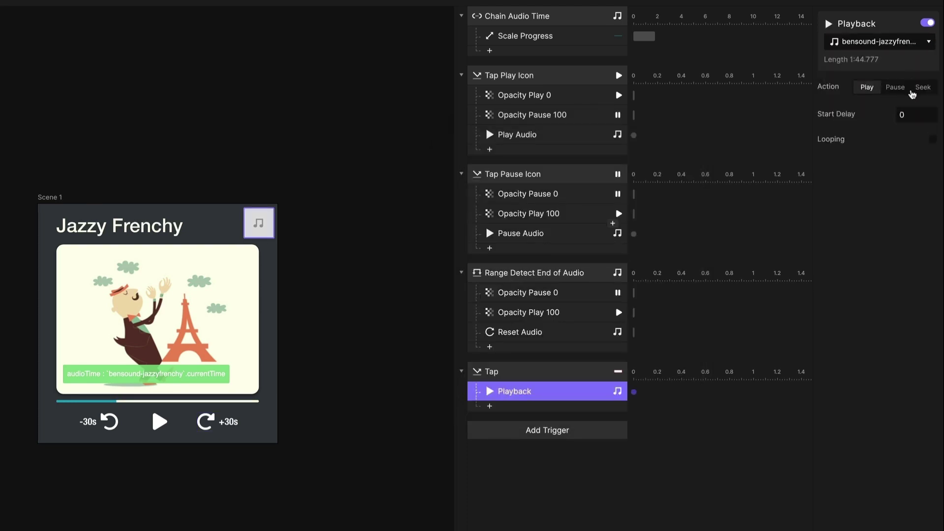
left_click(926, 90)
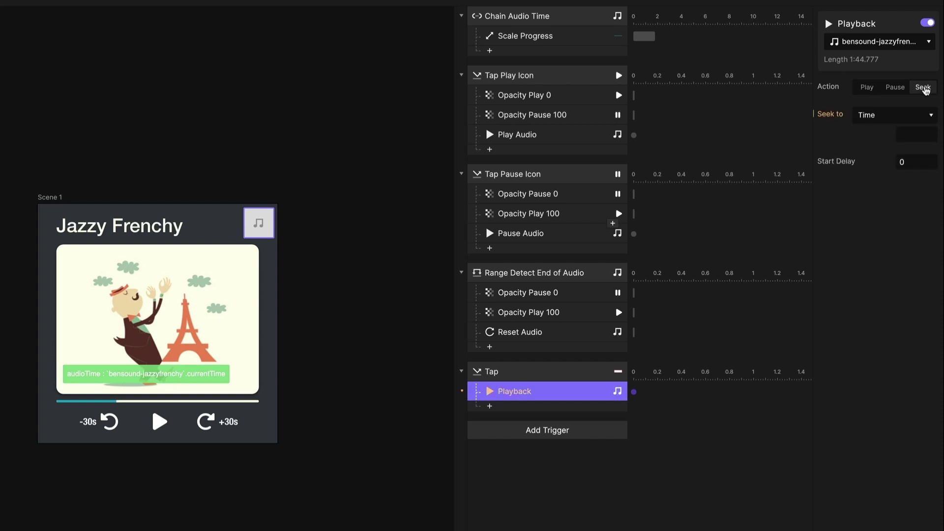
Set the seek target to the formula `bensound-jazzyfrenchy`.currentTime + 30
left_click(921, 134)
left_click(880, 118)
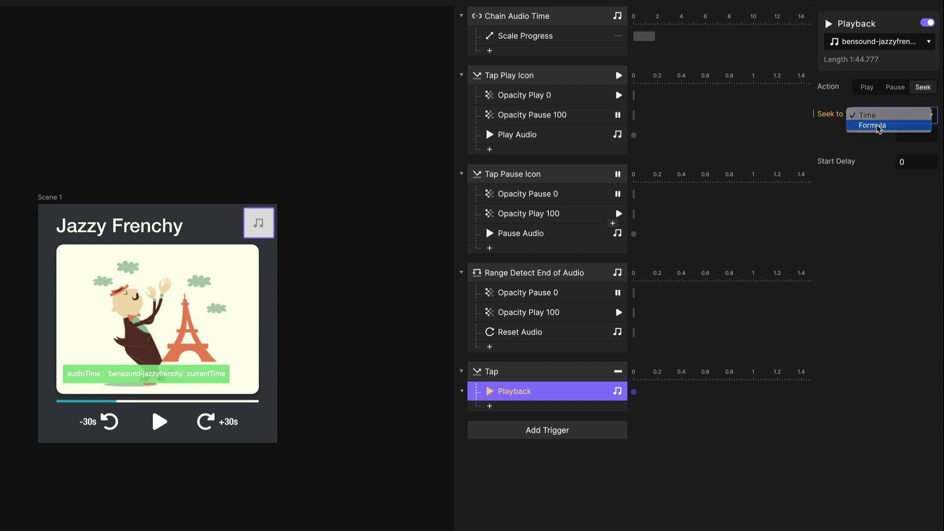
left_click(875, 126)
left_click(917, 134)
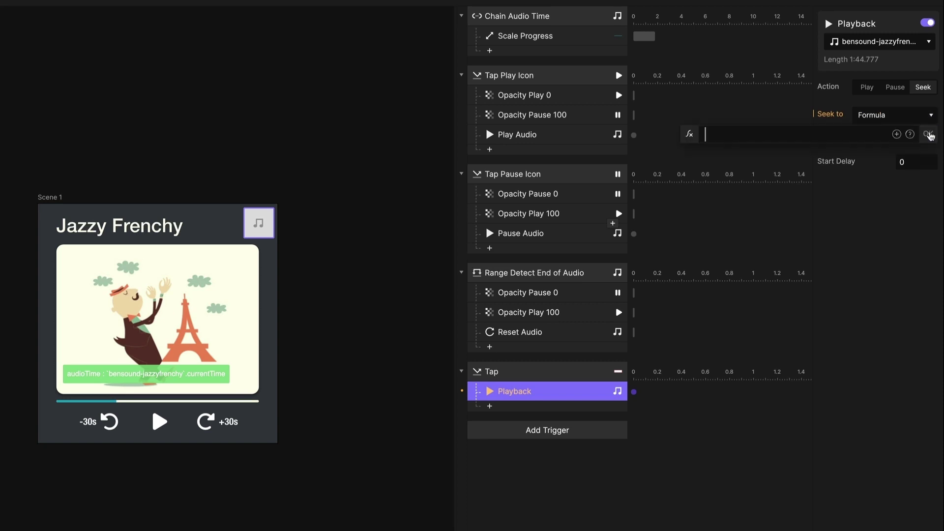
left_click(894, 134)
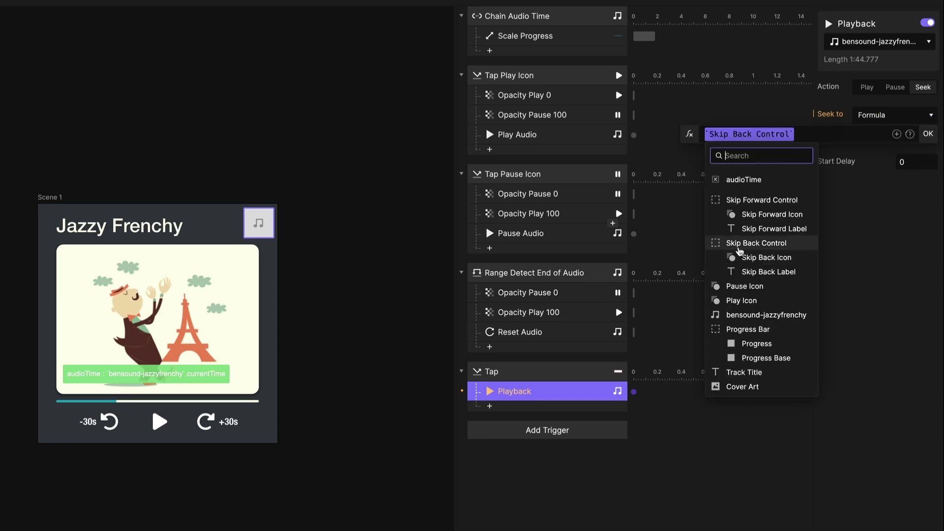
left_click(782, 315)
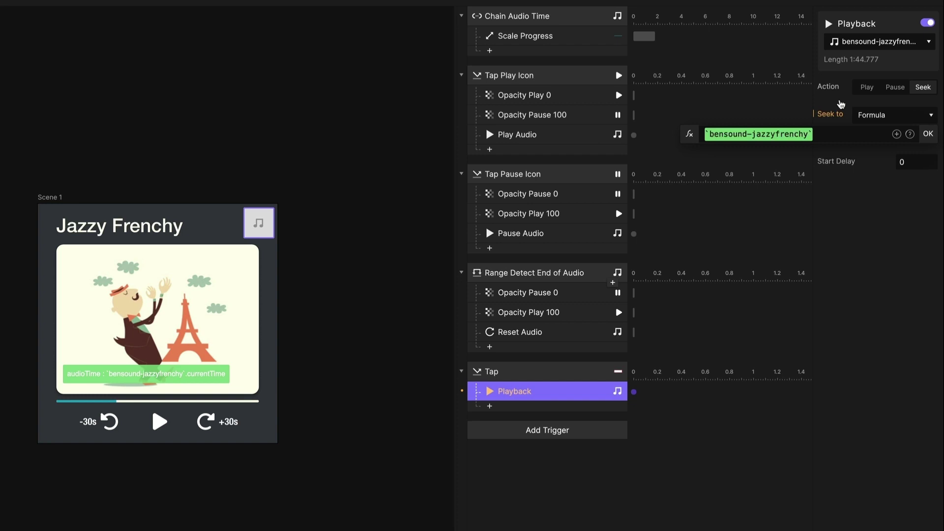
type(".")
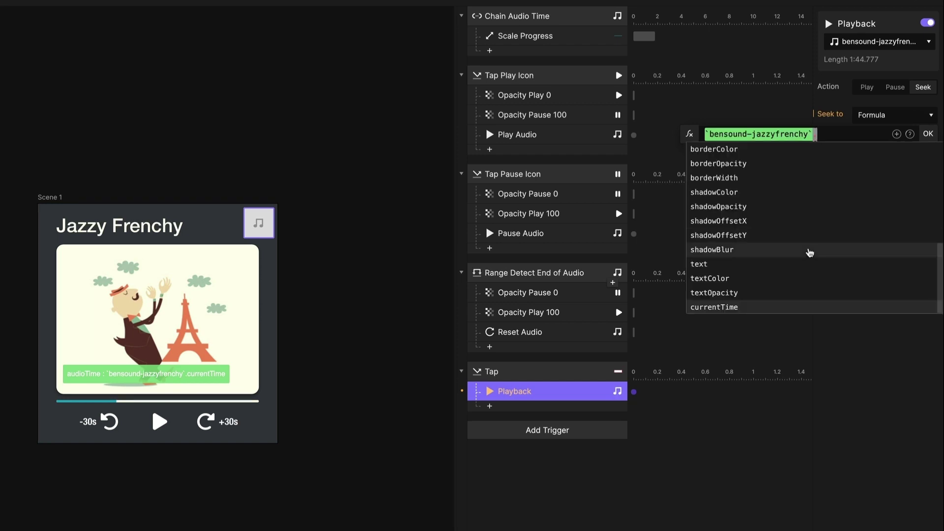
left_click(765, 305)
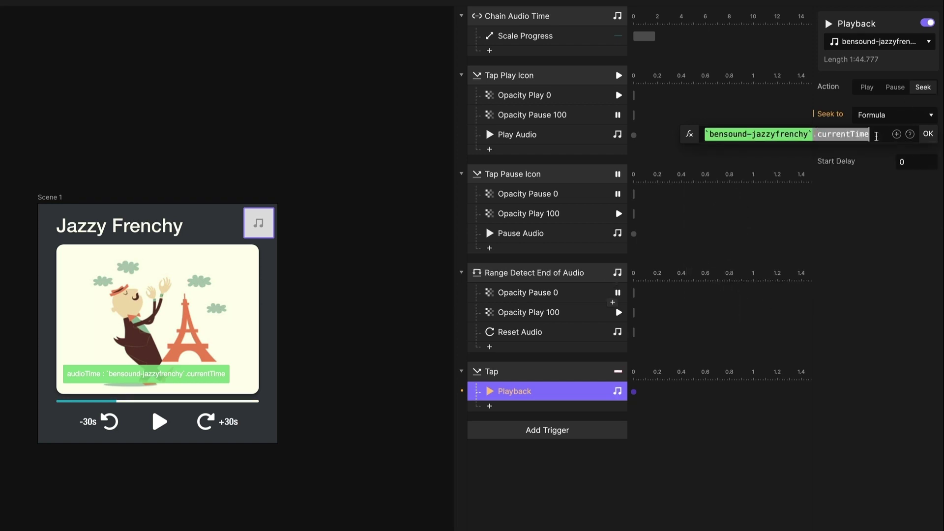
type("+ 30")
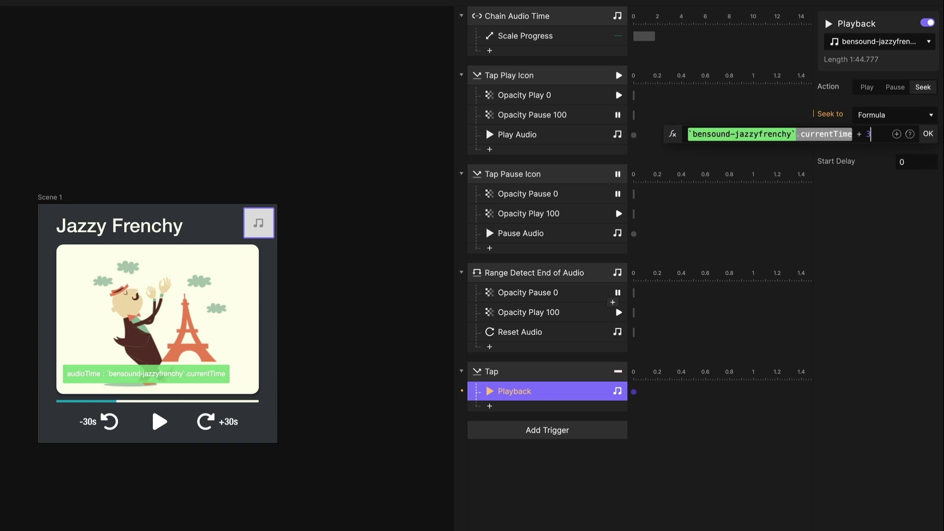
left_click(927, 134)
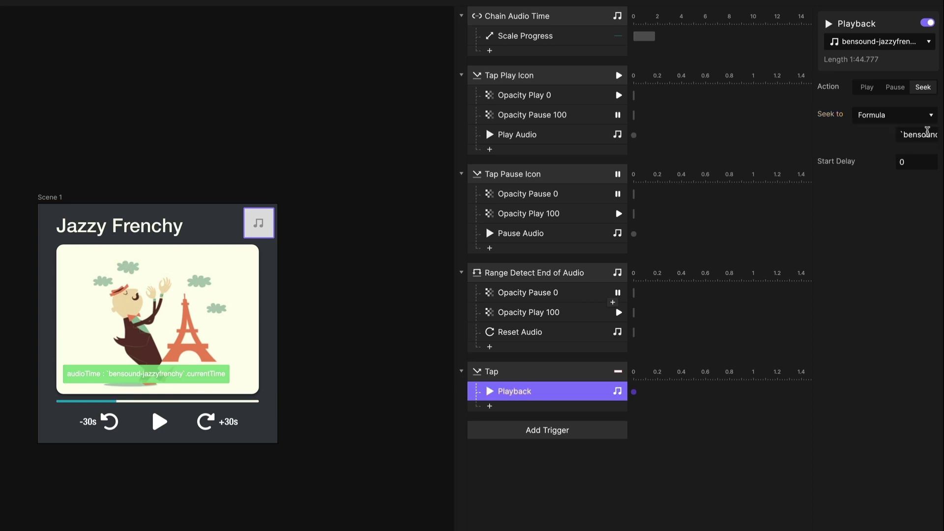
key("super+p")
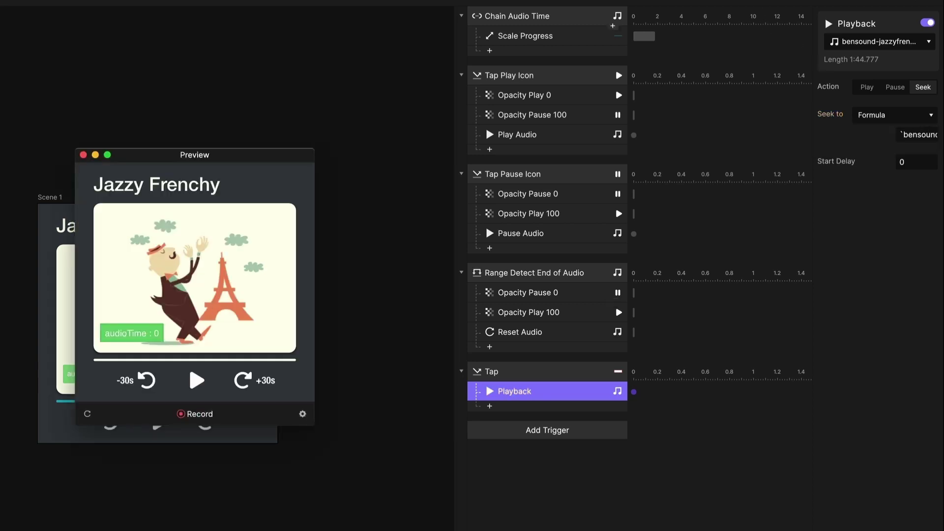
left_click(196, 380)
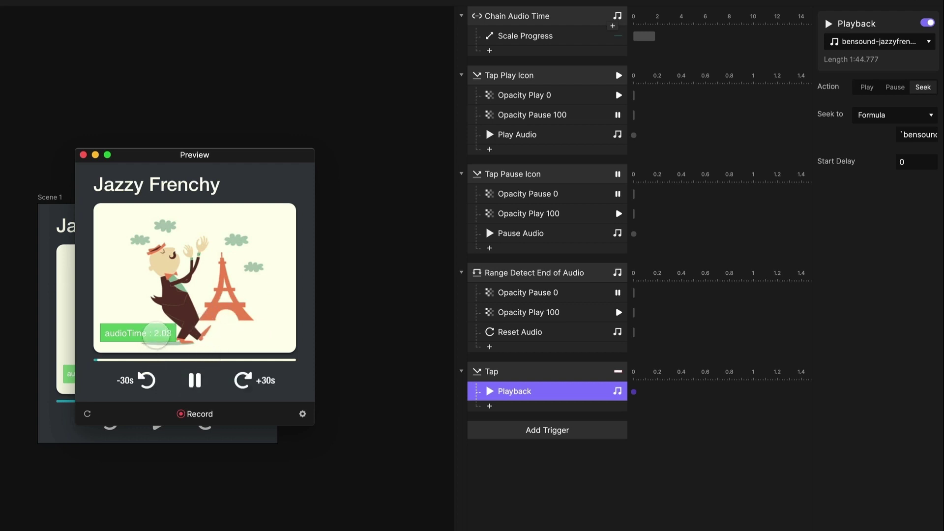
left_click(253, 381)
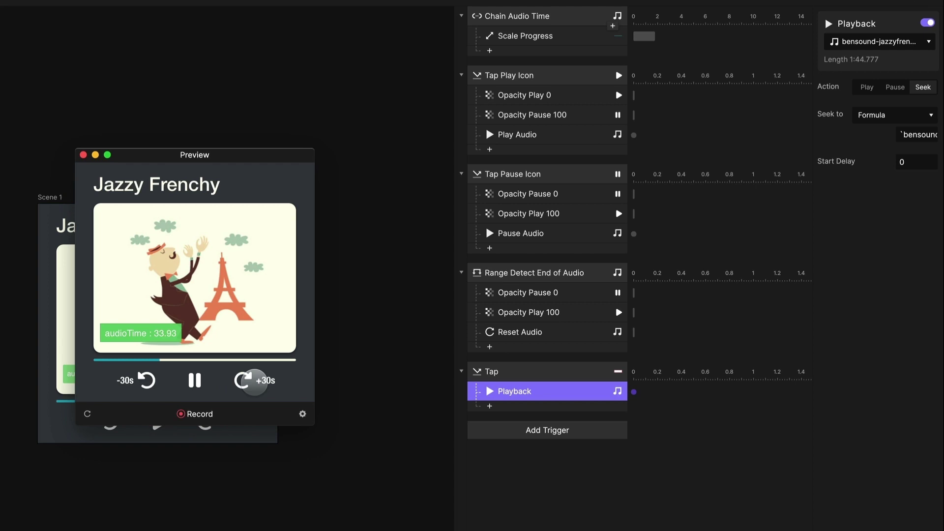
left_click(255, 381)
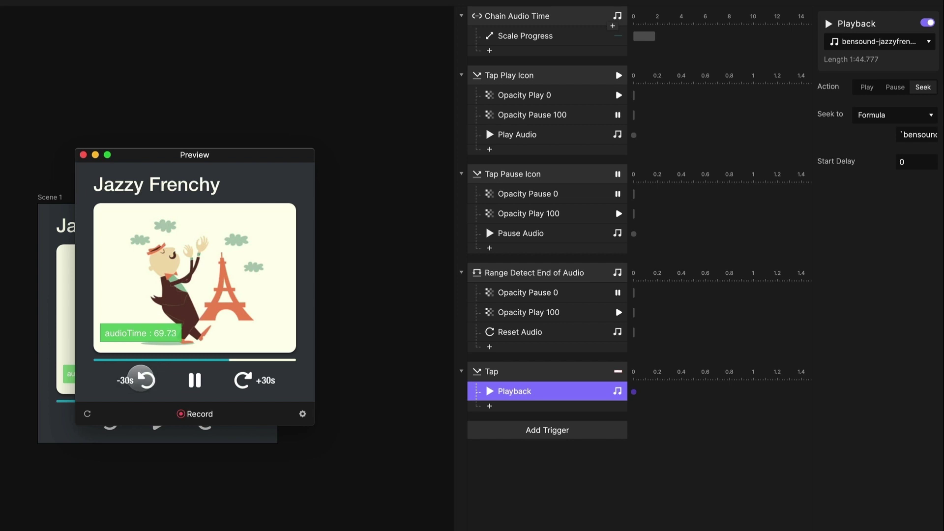
left_click(83, 155)
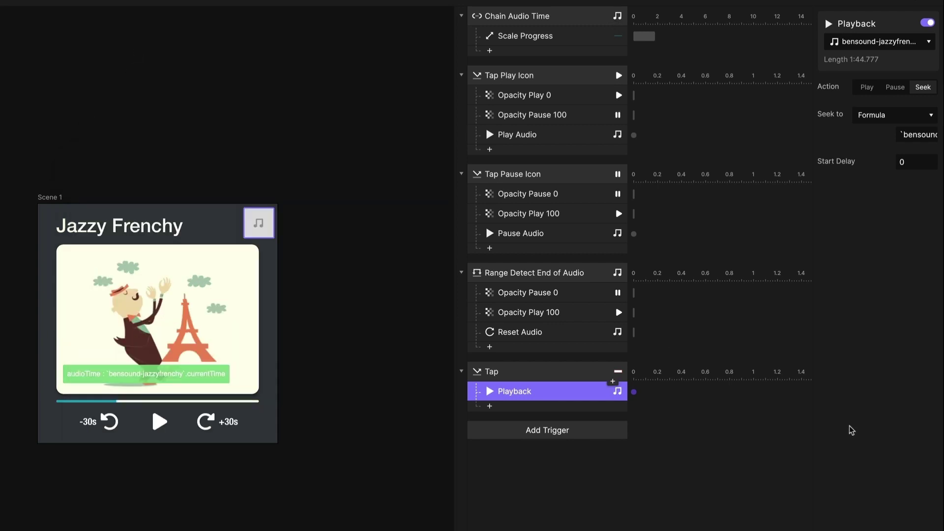
Add a new Tap trigger targeting the Skip Back Control
left_click(534, 443)
left_click(541, 430)
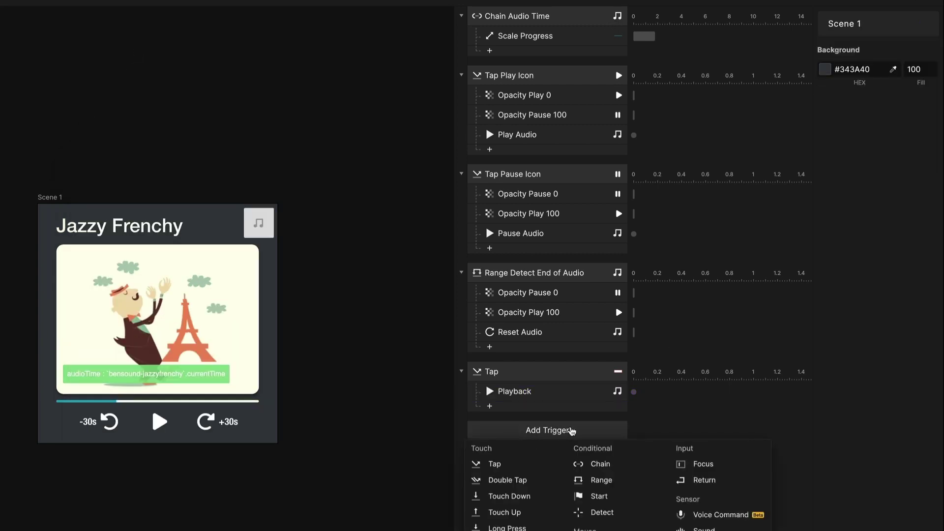
left_click(507, 465)
left_click(883, 43)
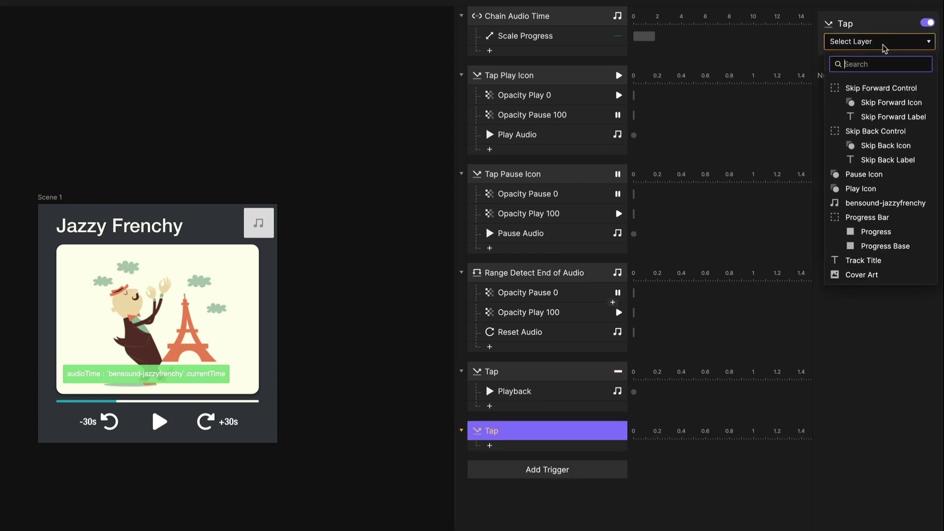
left_click(885, 131)
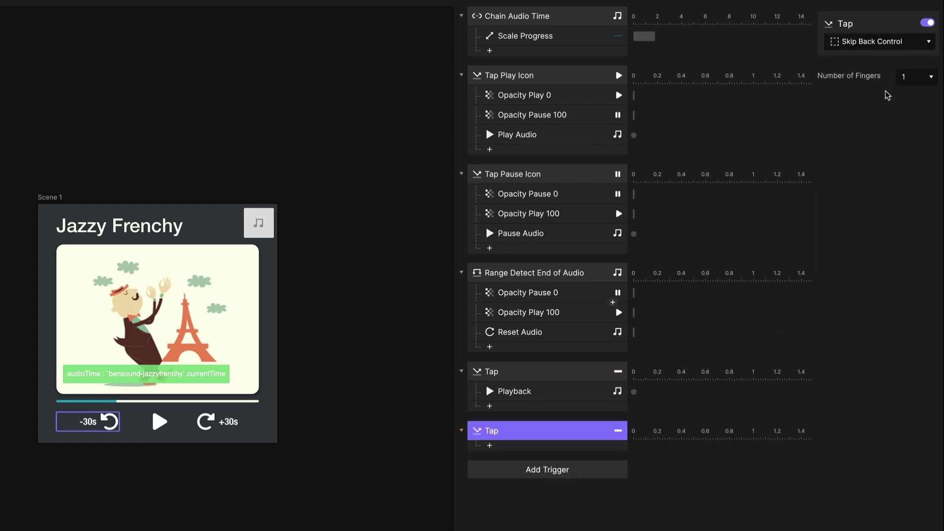
Add a Playback response that seeks the bensound-jazzyfrenchy audio
left_click(527, 446)
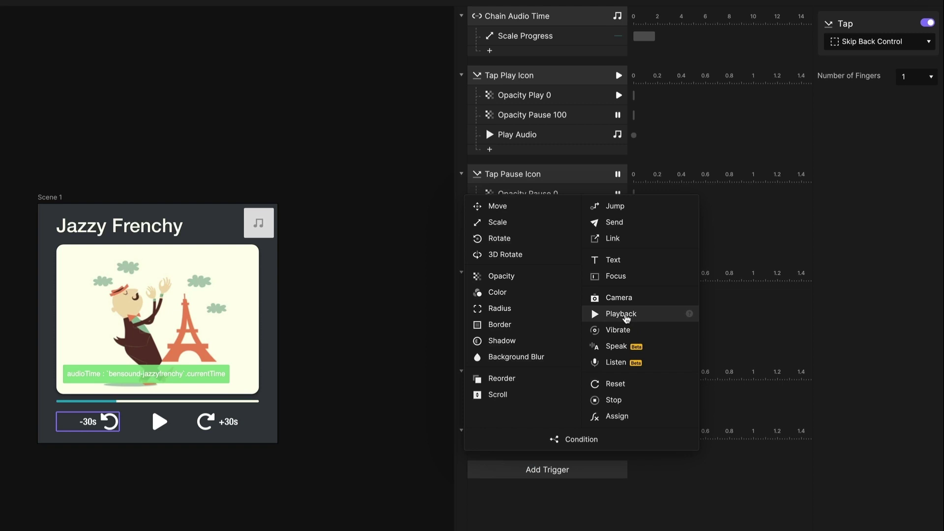
left_click(626, 316)
left_click(897, 41)
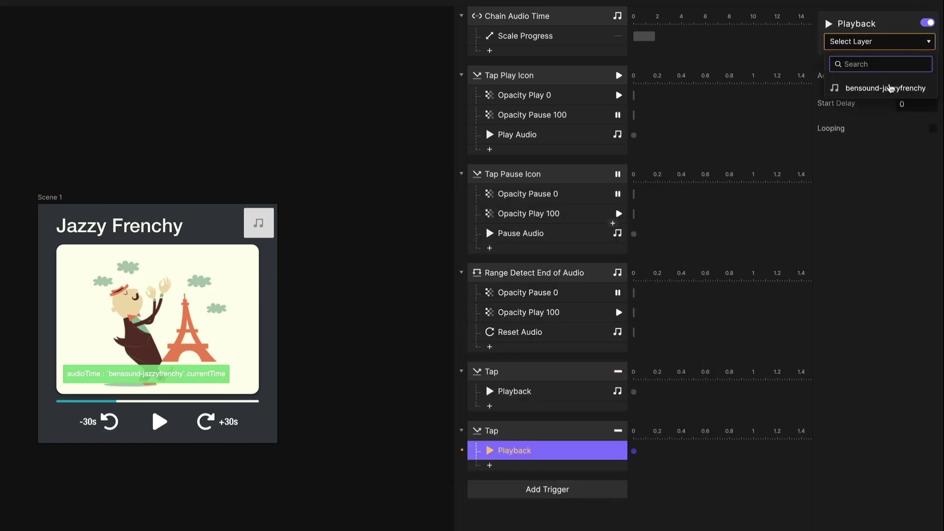
left_click(890, 88)
left_click(923, 87)
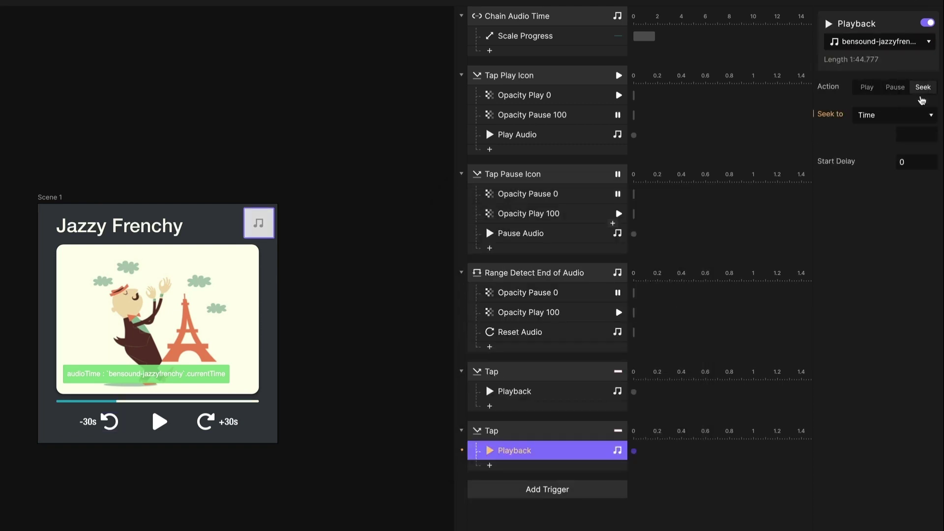
Set the seek target to the formula `bensound-jazzyfrenchy`.currentTime -30
left_click(907, 120)
left_click(912, 130)
left_click(930, 135)
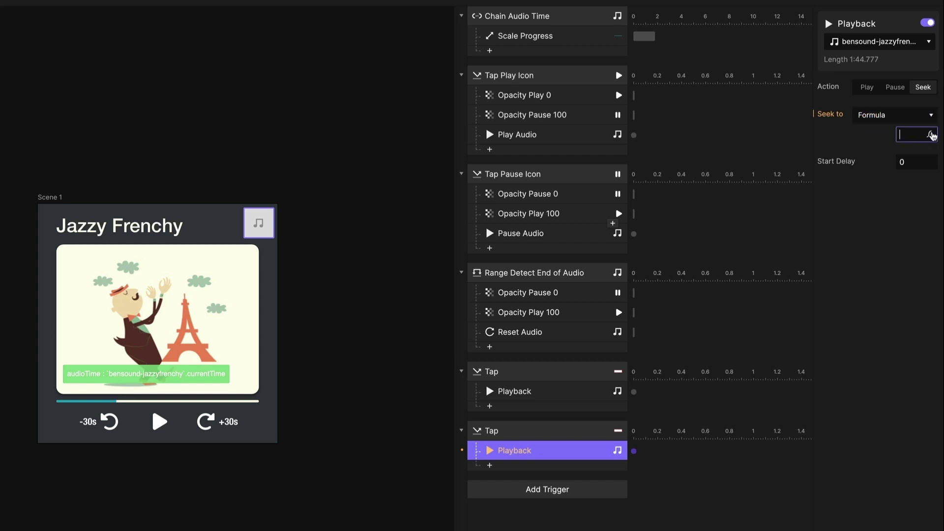
left_click(896, 134)
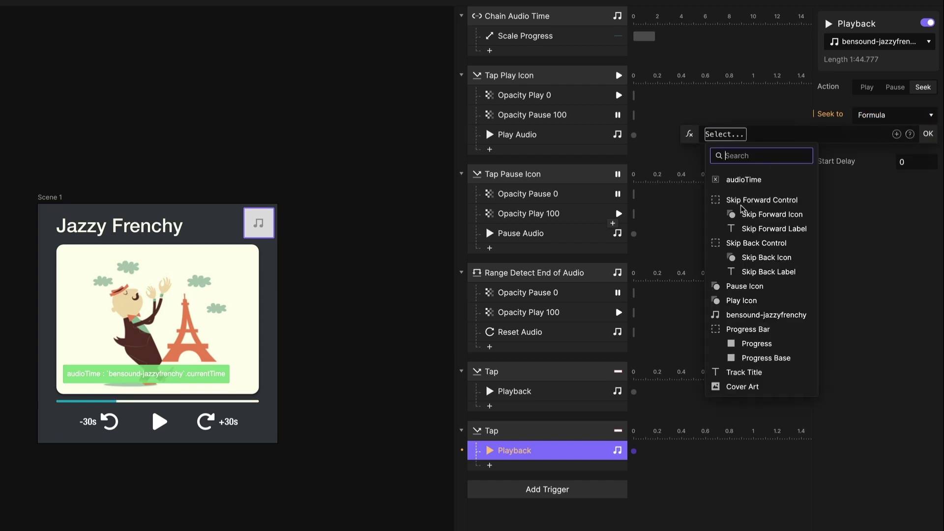
left_click(769, 314)
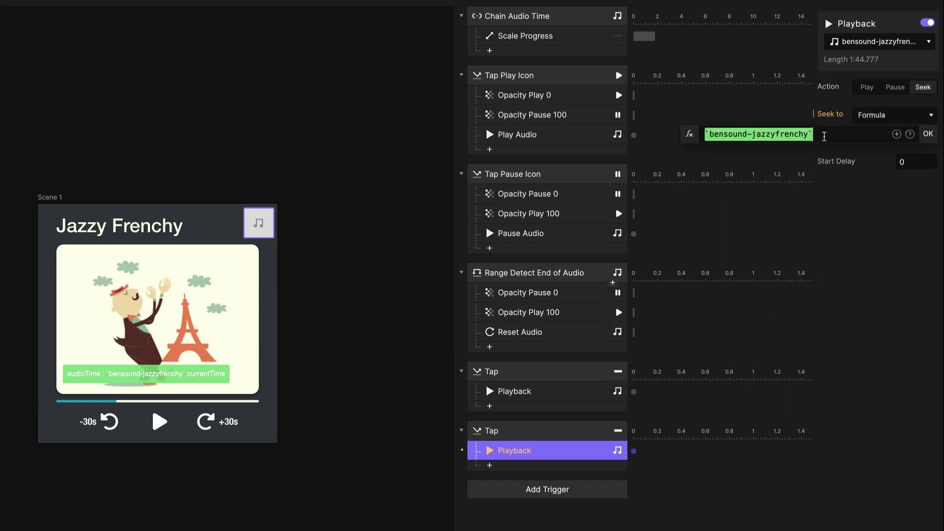
type(".cu")
key("BackSpace")
key("BackSpace")
key("BackSpace")
type("cur")
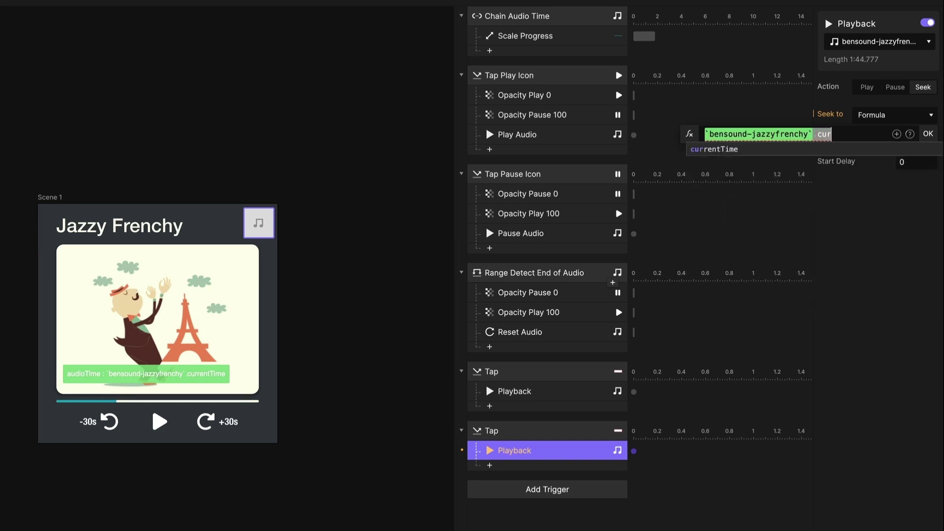
left_click(735, 149)
type("-")
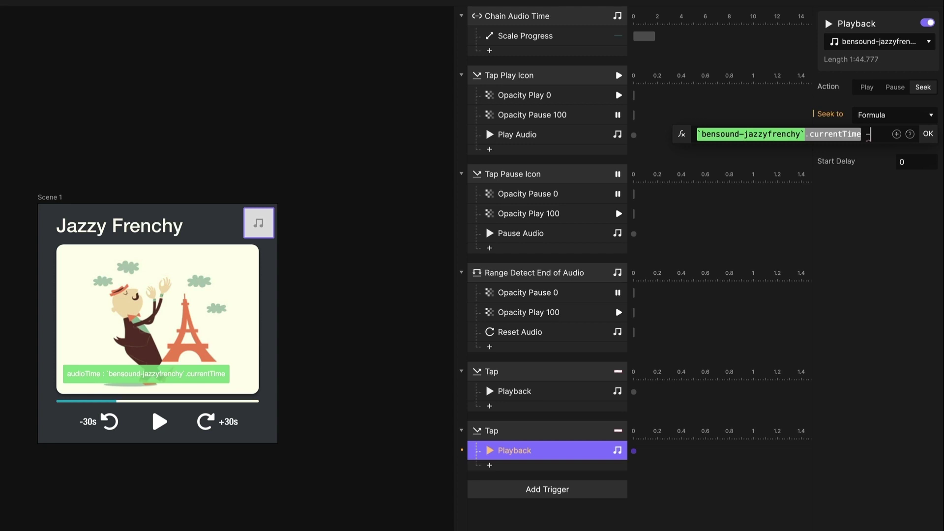
type("10")
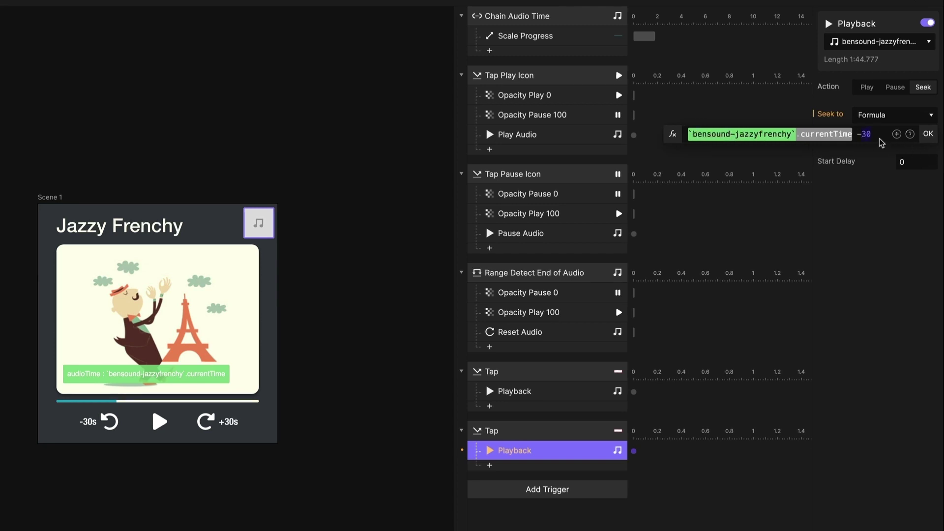
left_click(928, 133)
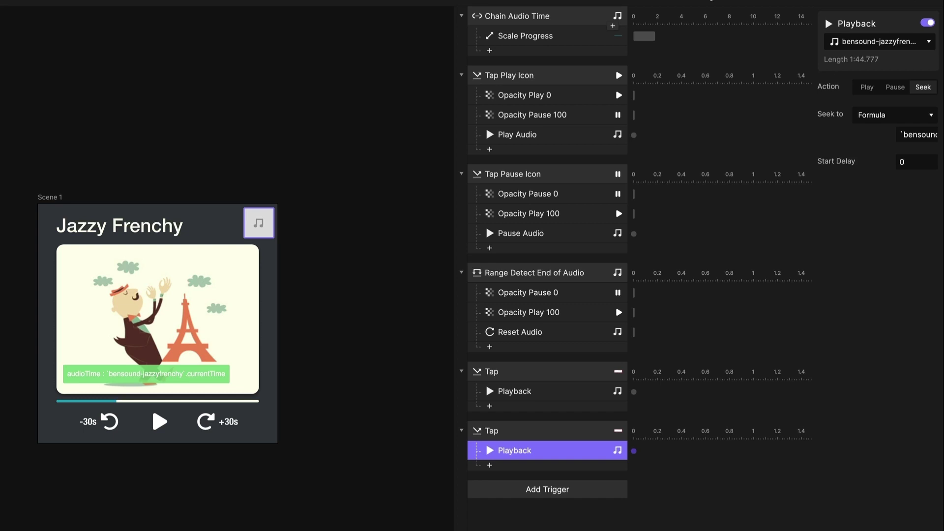
key("super+p")
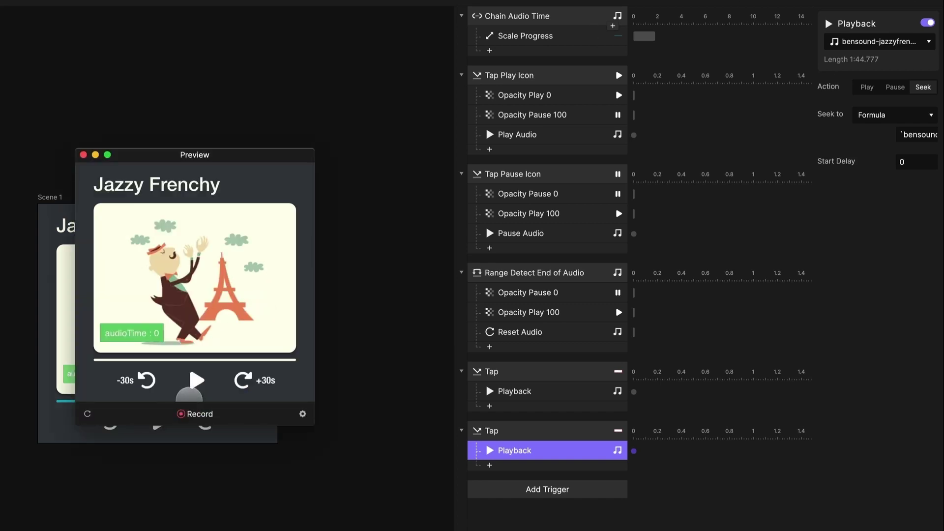
left_click(191, 392)
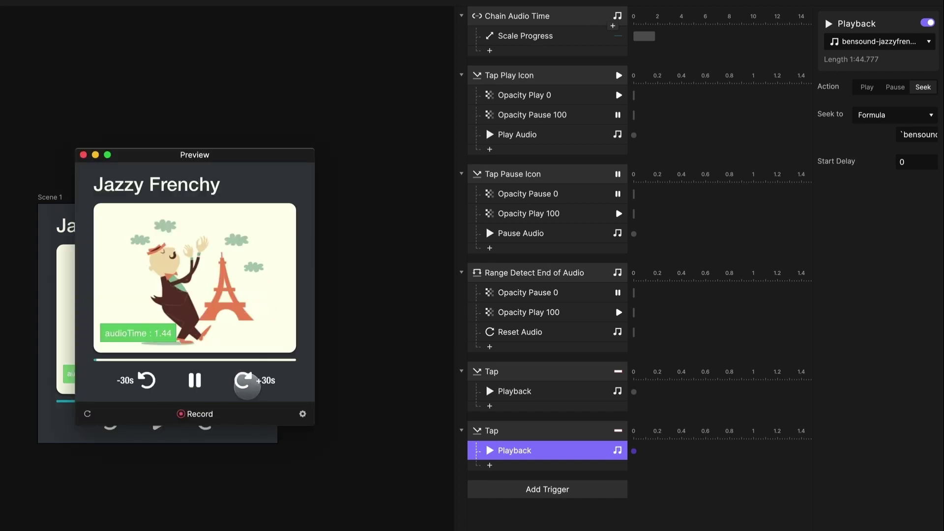
left_click(245, 382)
left_click(245, 382)
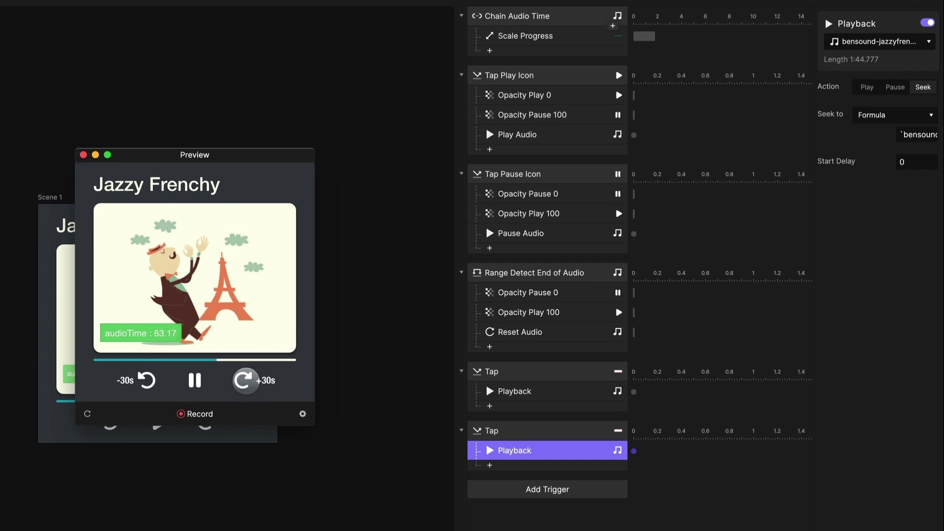
left_click(248, 381)
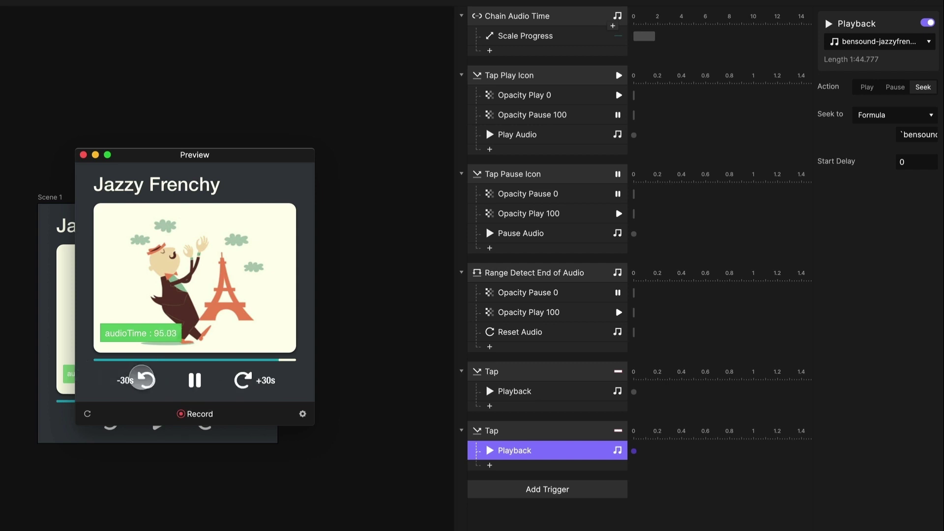
left_click(143, 378)
left_click(145, 379)
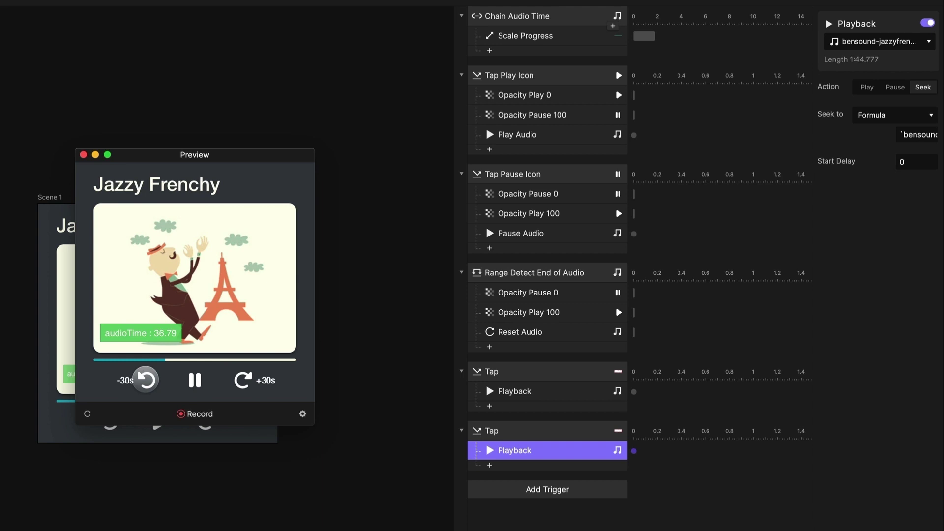
left_click(243, 381)
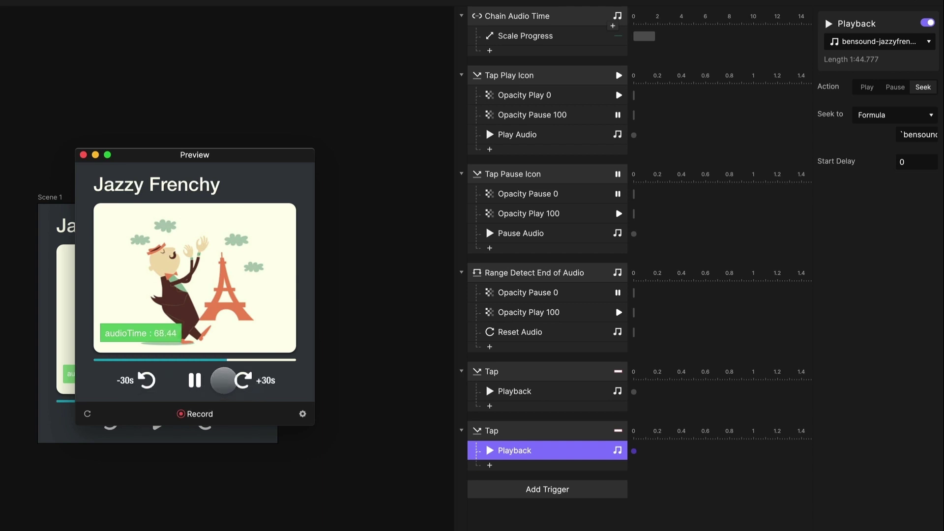
left_click(84, 155)
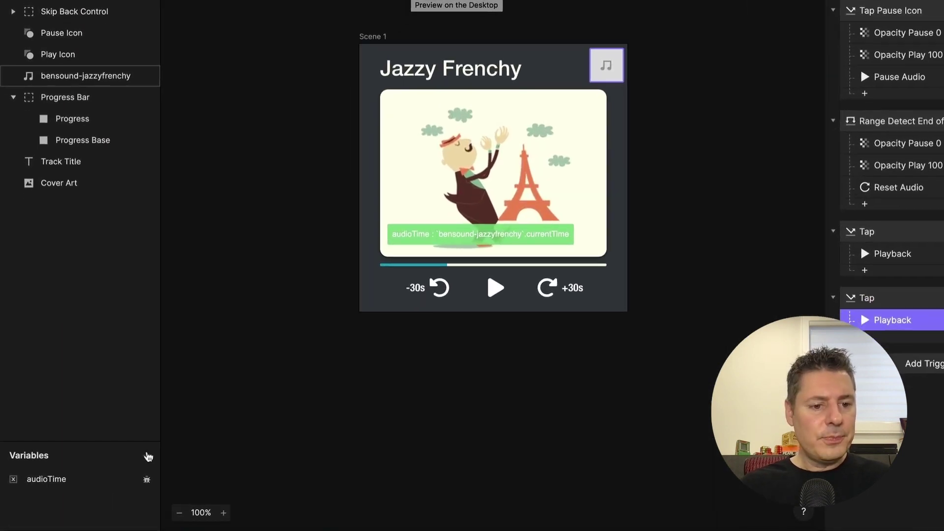
Add a For This Scene variable renamed to skipAmount with Number value 30
left_click(100, 479)
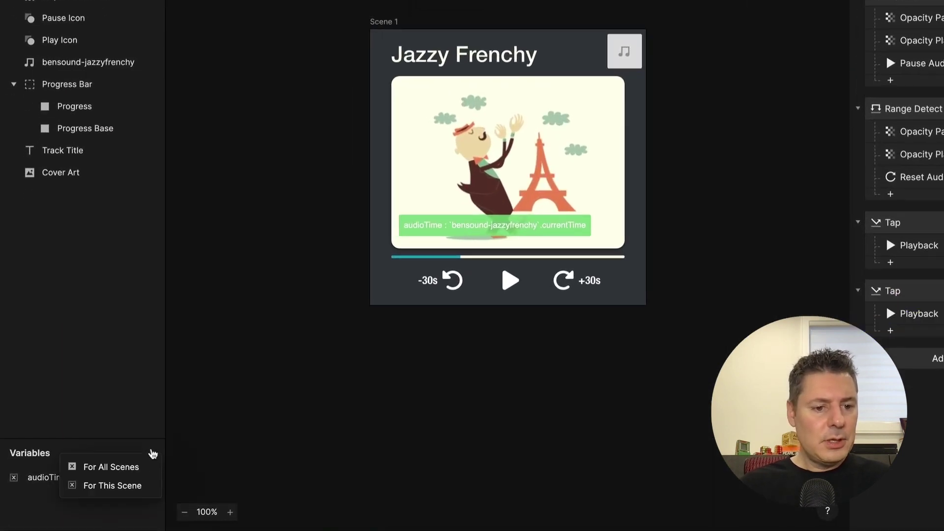
left_click(102, 486)
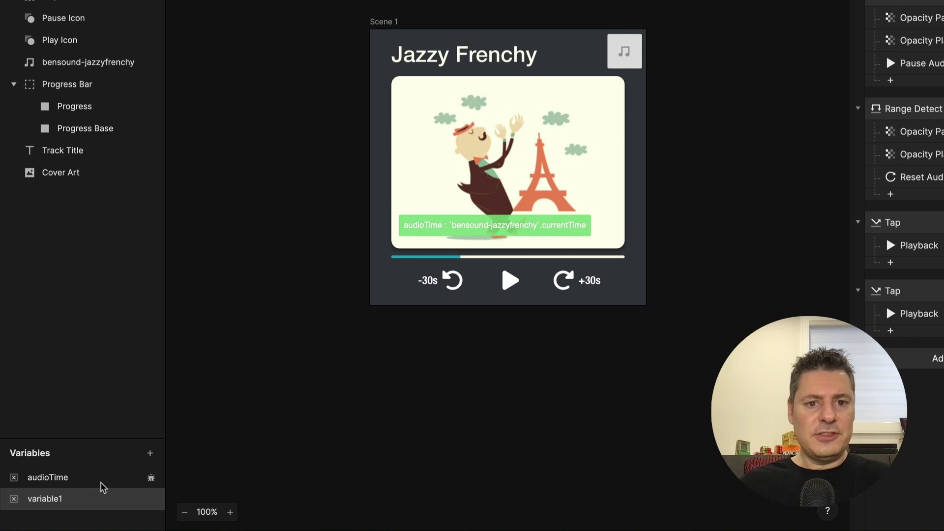
double_click(75, 496)
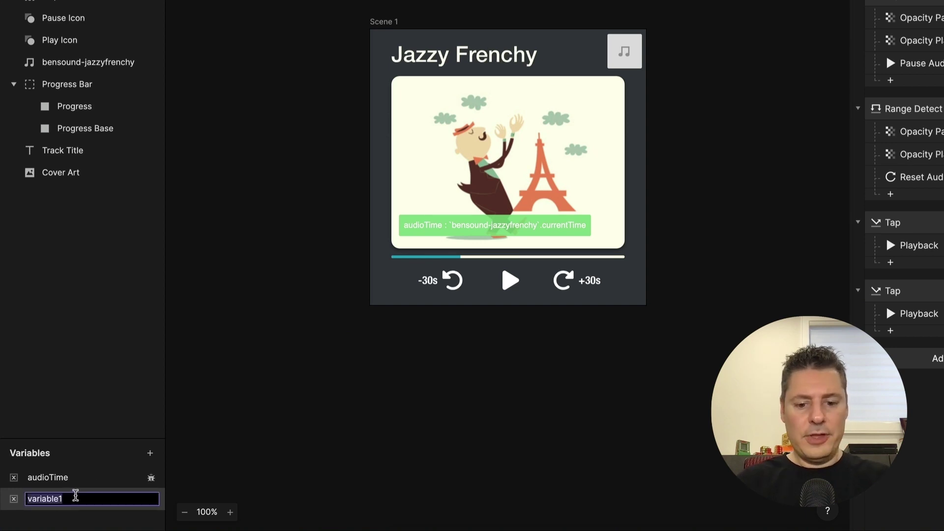
type("skipAmount")
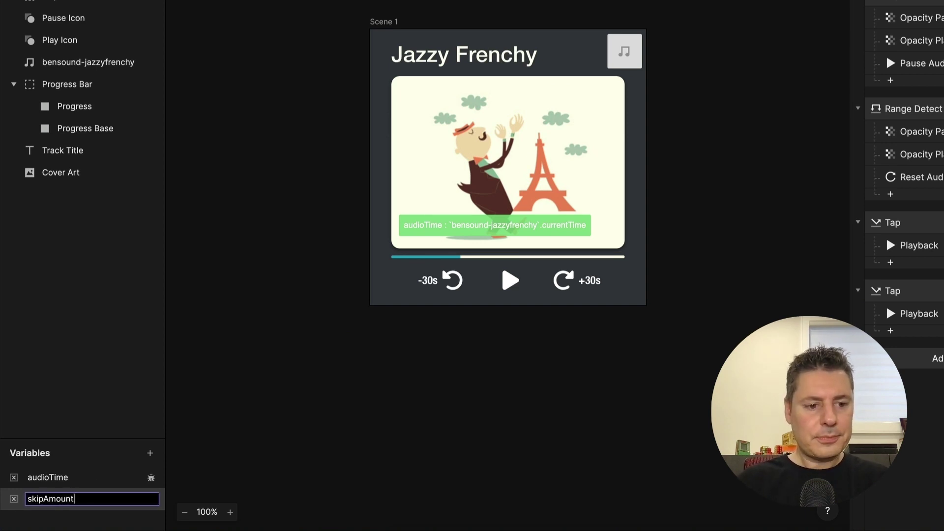
key("Return")
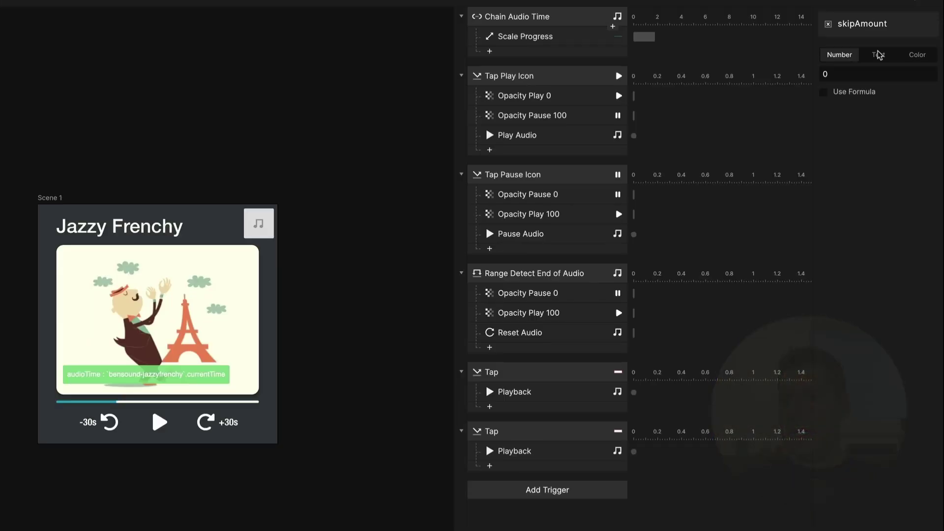
left_click(842, 76)
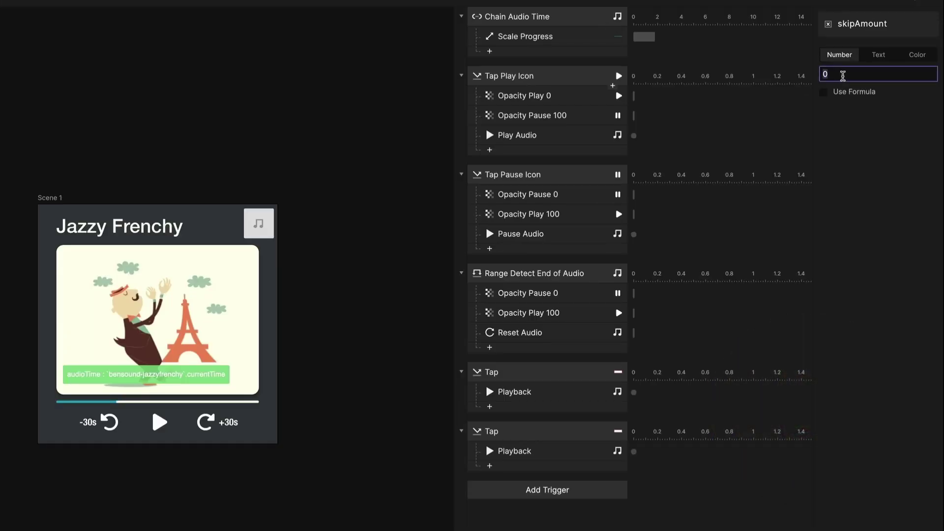
type("30")
key("Return")
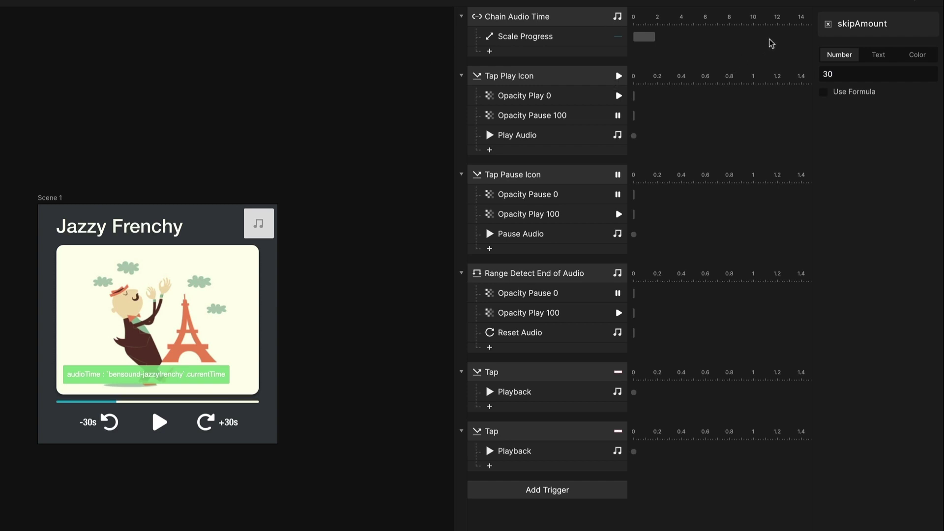
key("super+p")
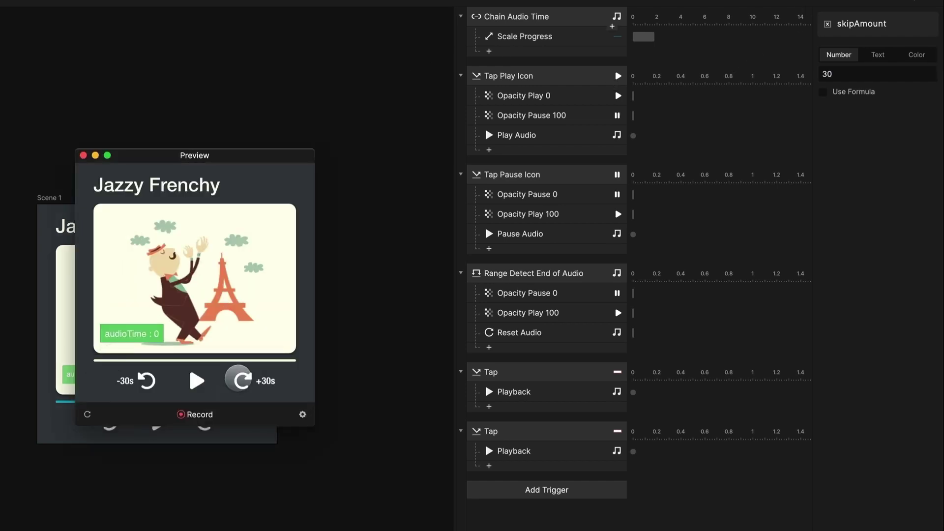
left_click(195, 381)
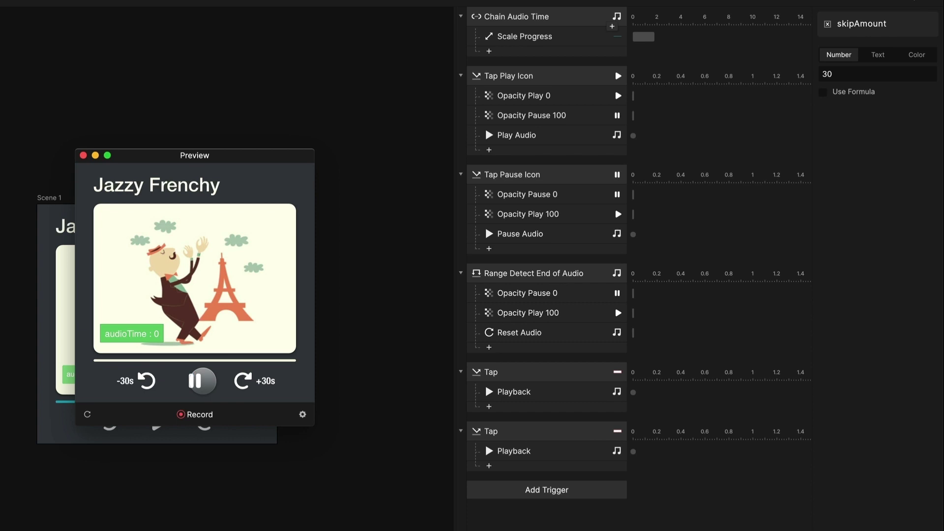
left_click(243, 381)
left_click(244, 380)
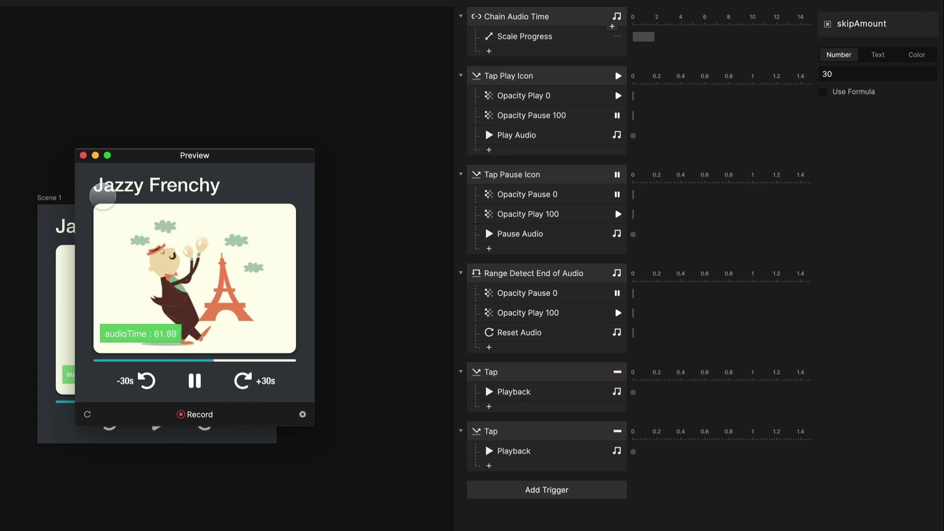
left_click(83, 155)
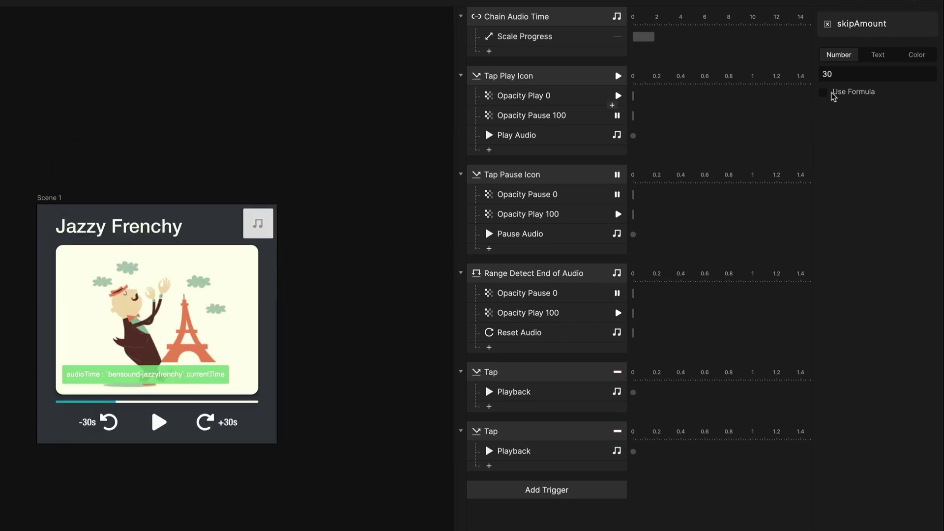
Change the forward seek formula to currentTime + skipAmount
left_click(530, 392)
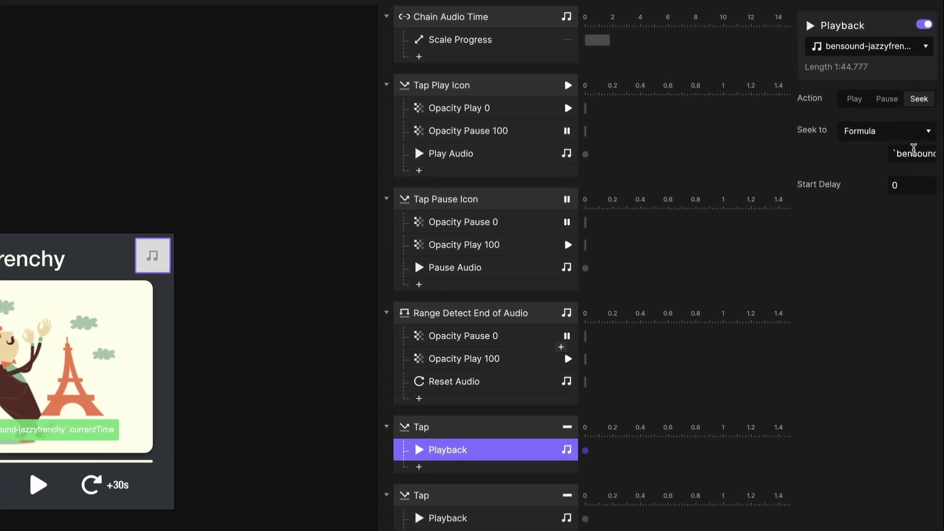
left_click(928, 146)
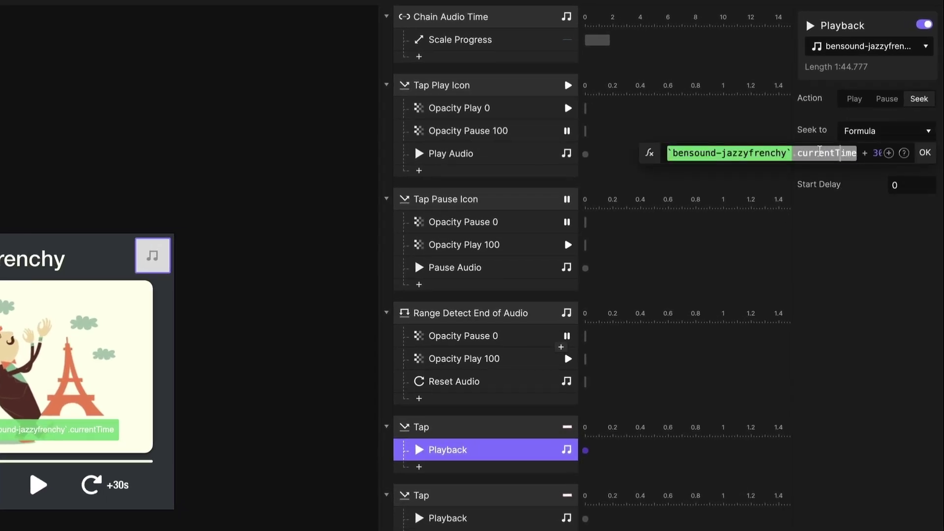
double_click(836, 153)
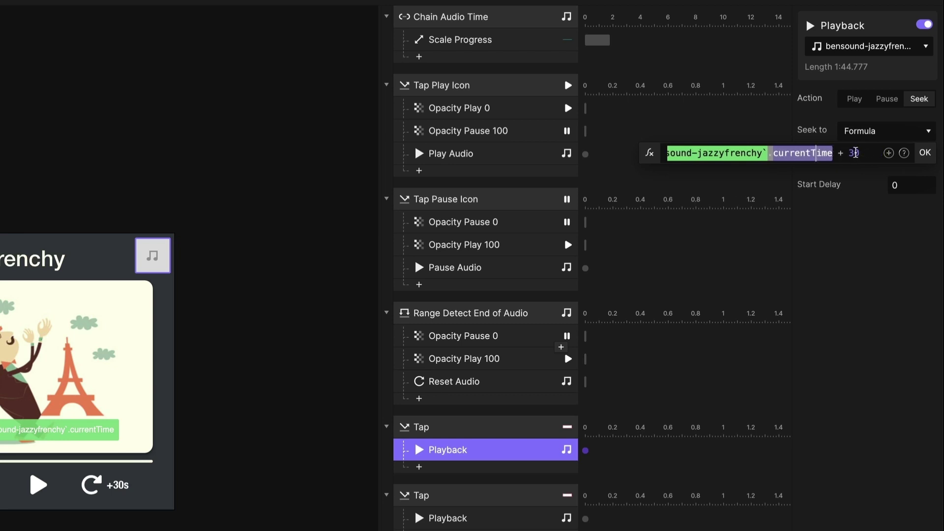
double_click(854, 153)
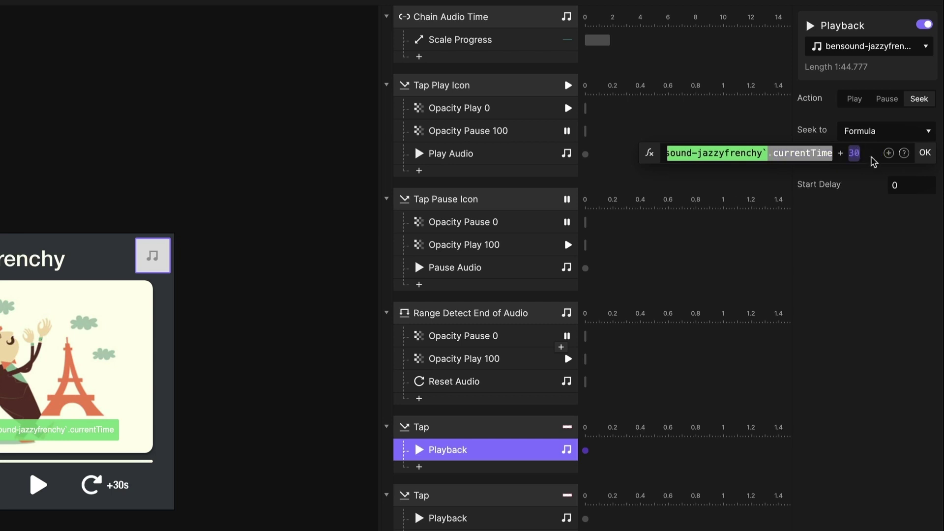
type("skipAmount")
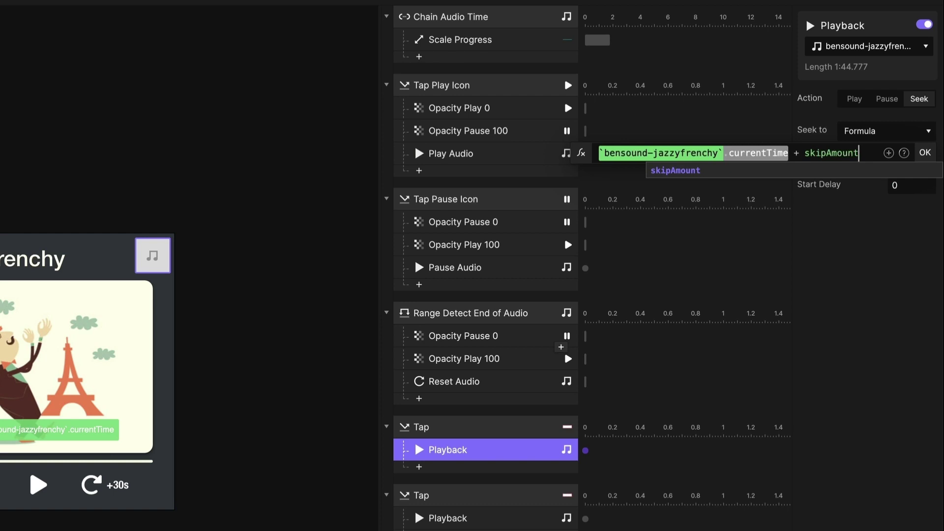
key("Return")
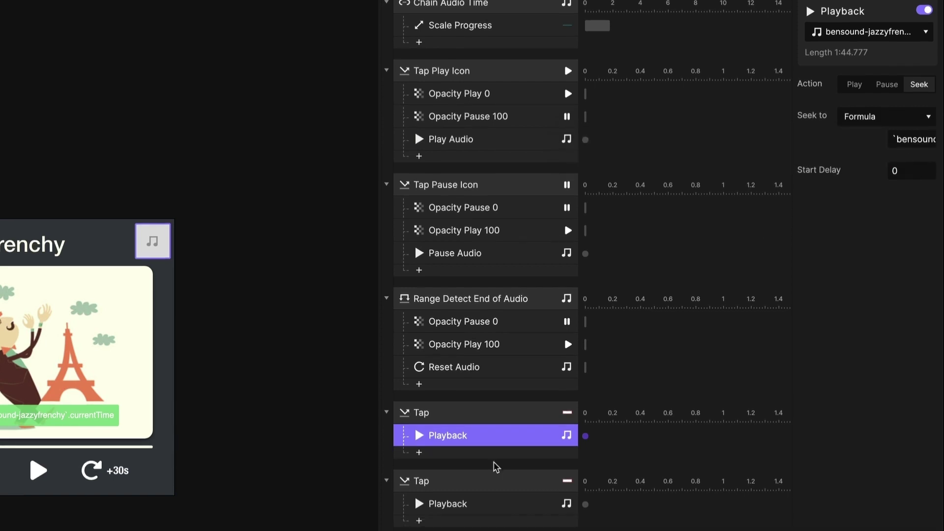
Change the backward seek formula to currentTime - skipAmount
scroll(495, 466, "down", 2)
left_click(471, 447)
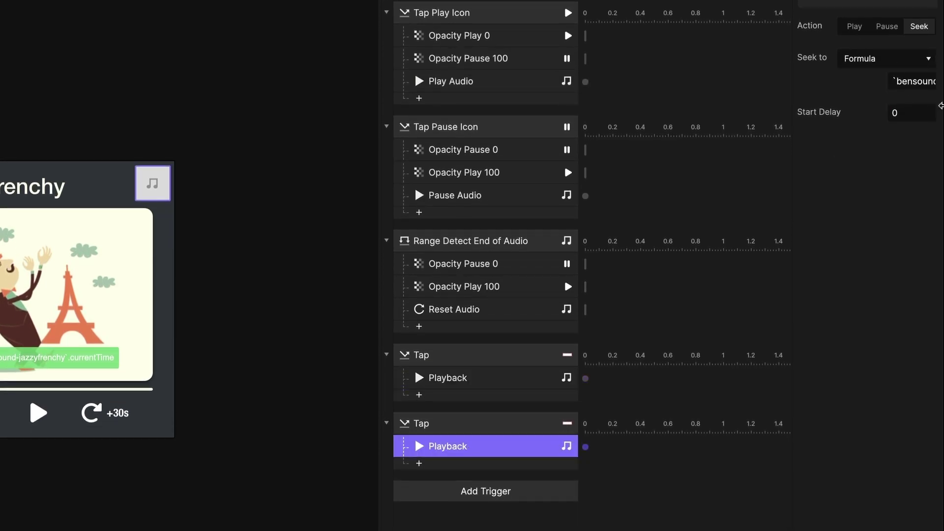
left_click(908, 78)
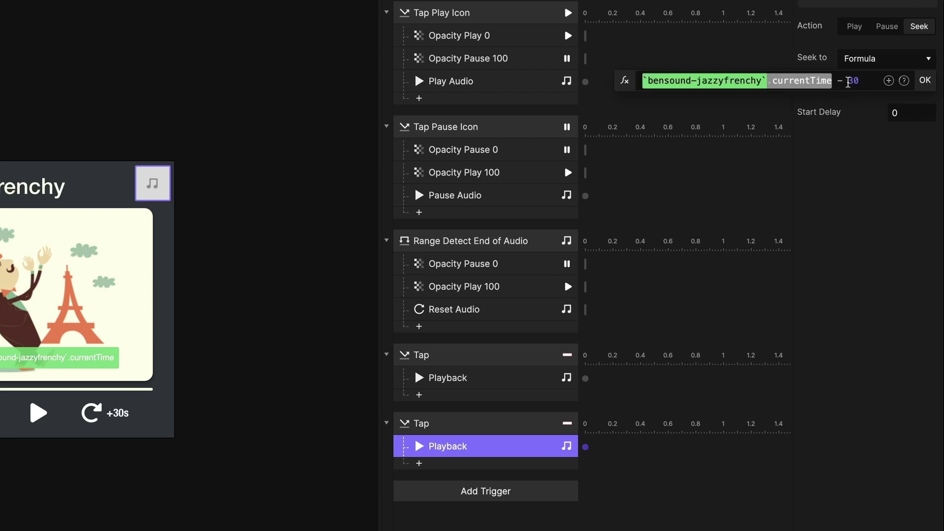
double_click(854, 80)
type("skipAmount")
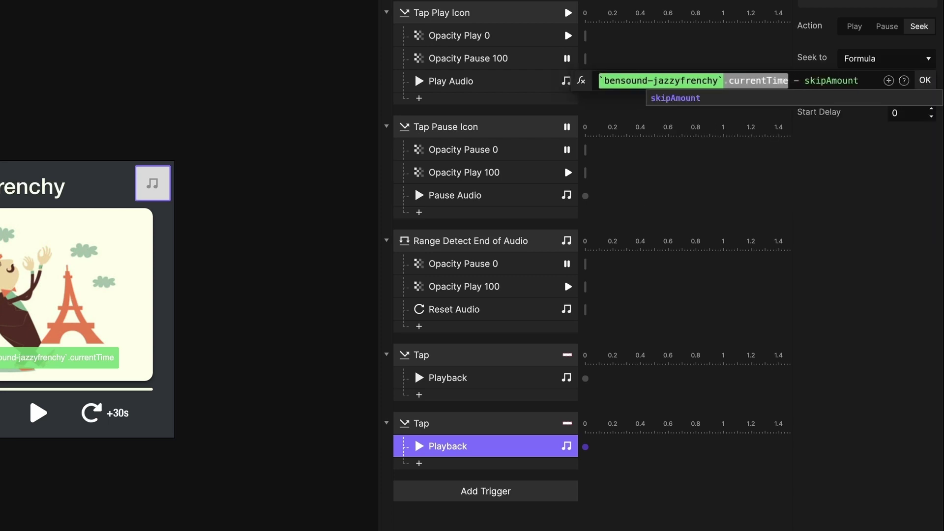
left_click(925, 81)
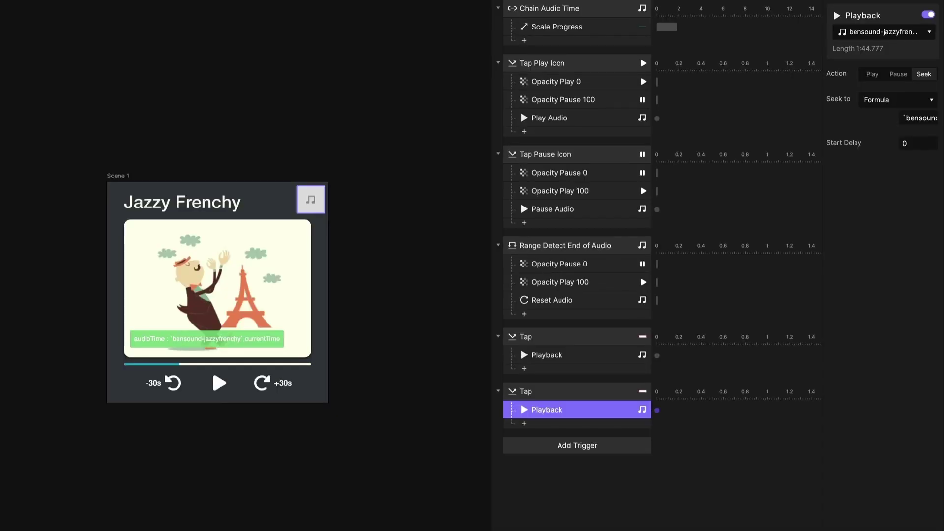
key("super+p")
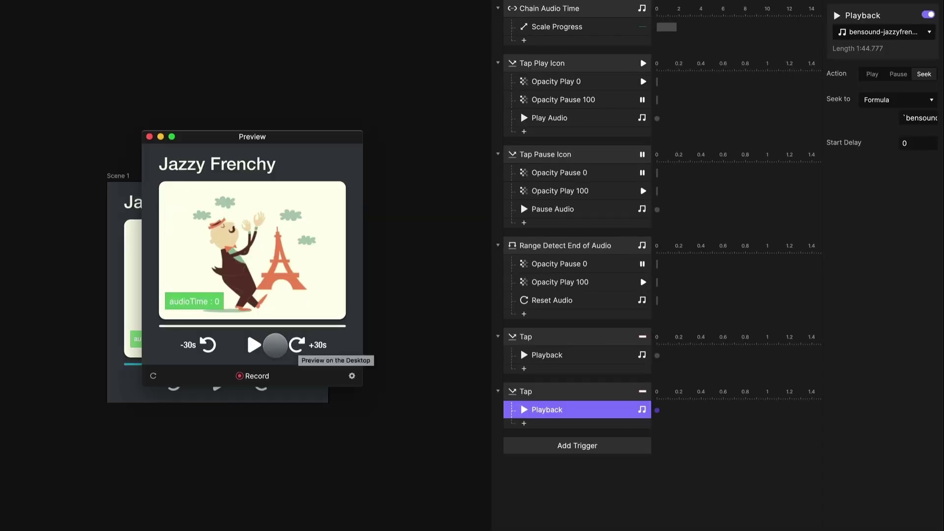
left_click(253, 344)
left_click(296, 345)
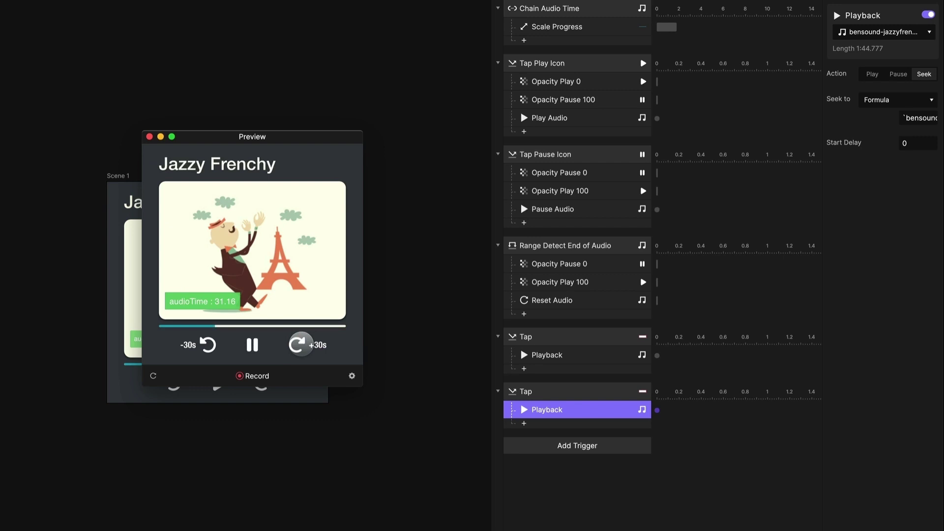
left_click(208, 344)
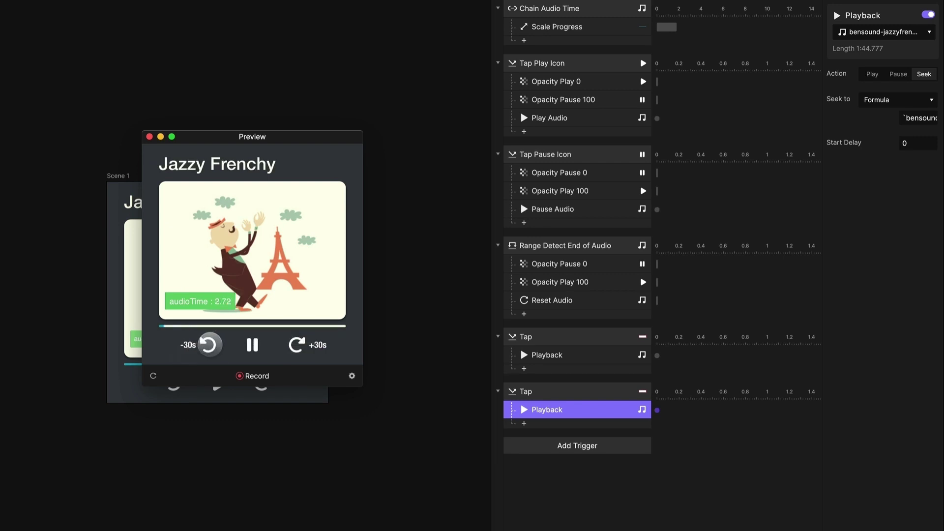
left_click(150, 137)
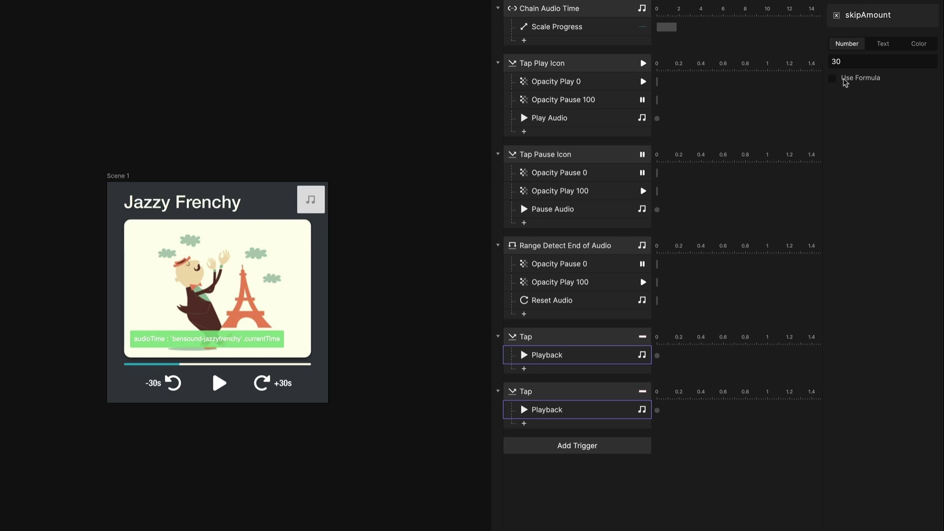
Set the skipAmount value to 10
left_click(843, 61)
type("10")
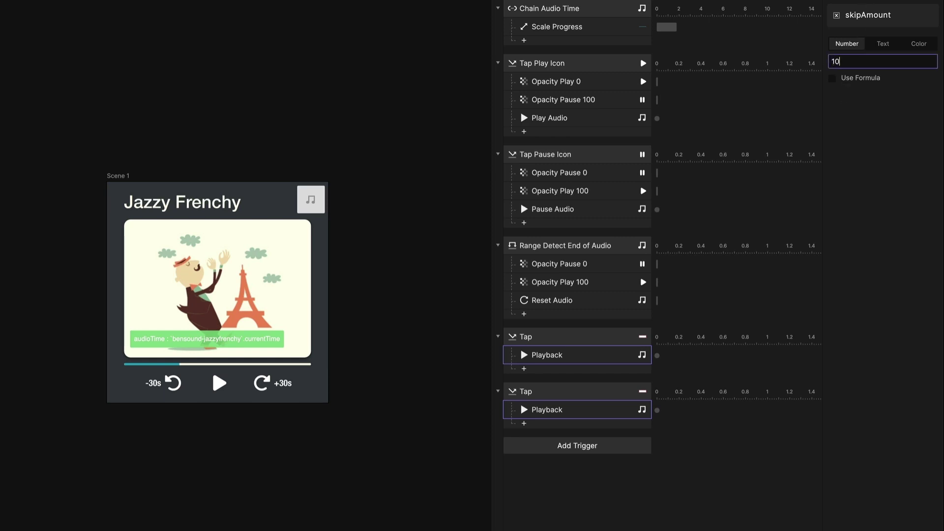
key("Return")
Preview the track, skip forward and back three times each by 10 seconds, then close
key("super+p")
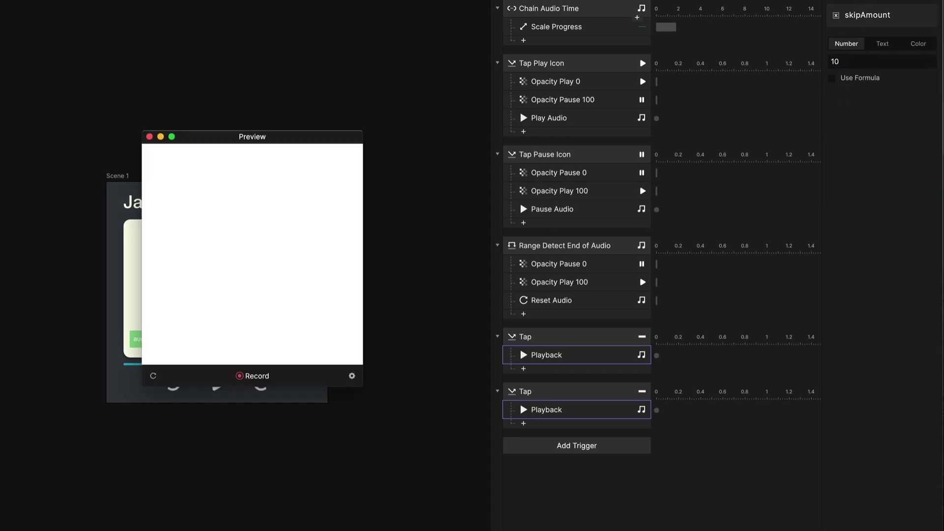
left_click(250, 345)
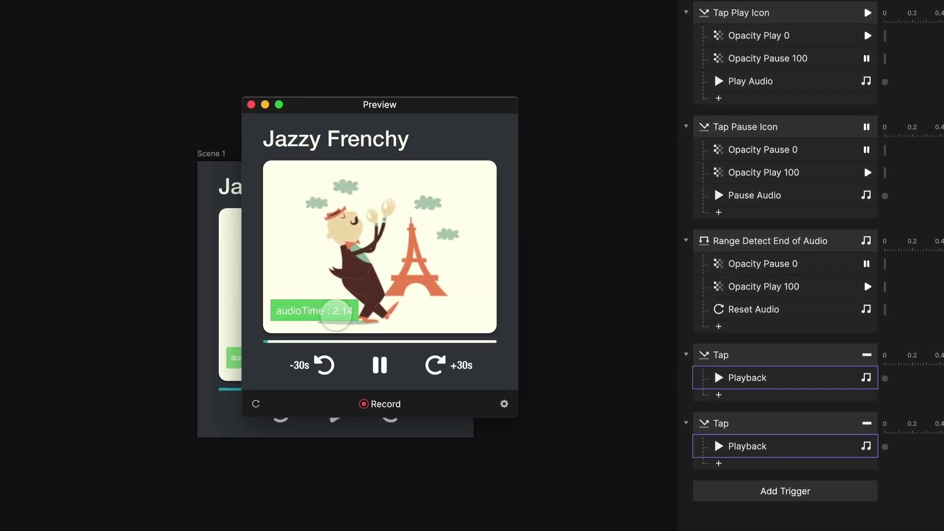
left_click(441, 365)
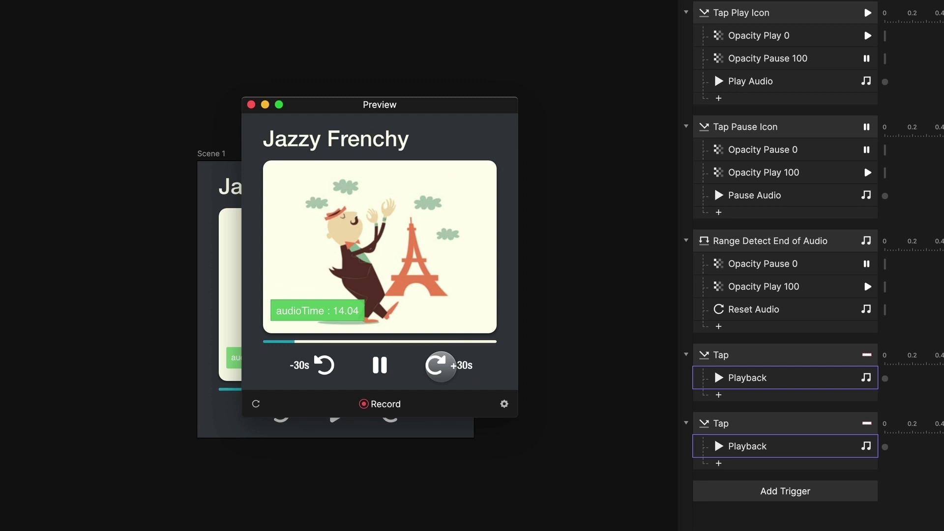
left_click(441, 365)
left_click(440, 365)
left_click(321, 365)
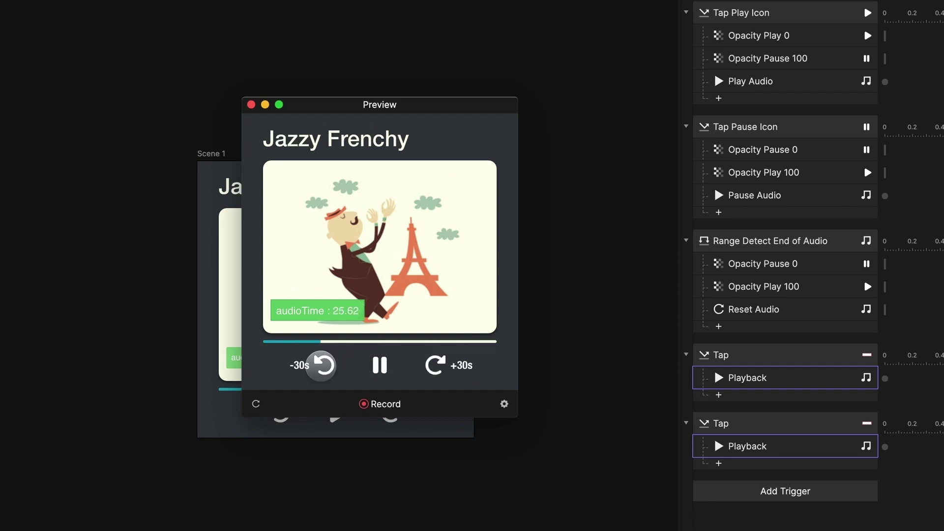
left_click(321, 365)
left_click(321, 365)
left_click(377, 365)
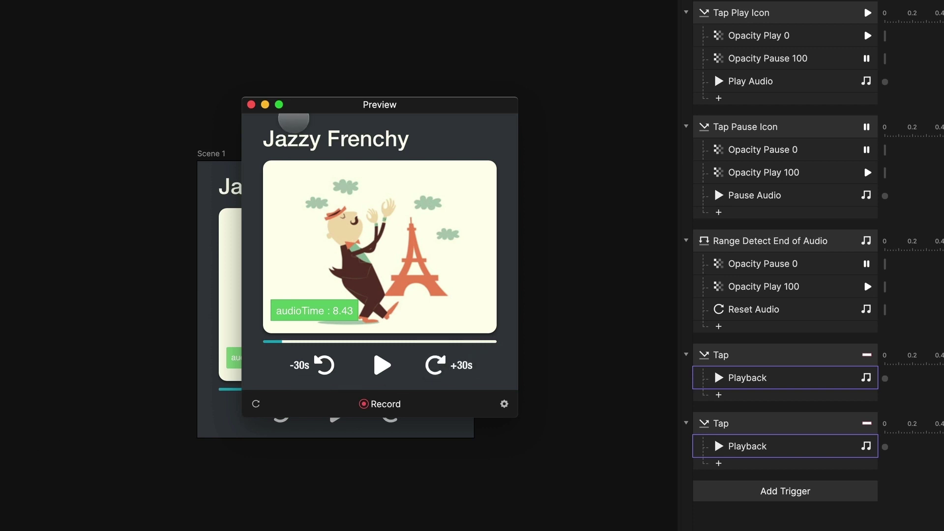
left_click(252, 104)
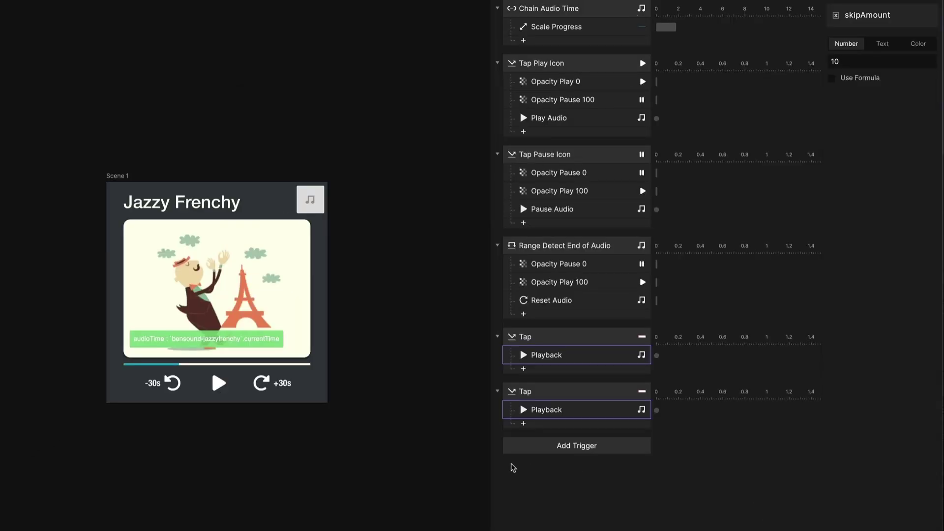
Add a Start trigger with a Text response on Skip Forward Label using formula content
left_click(548, 447)
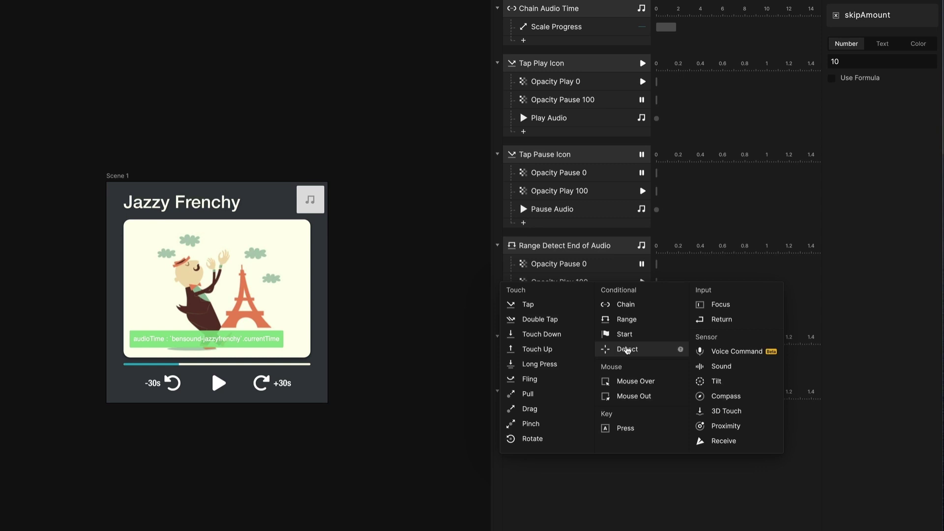
left_click(625, 335)
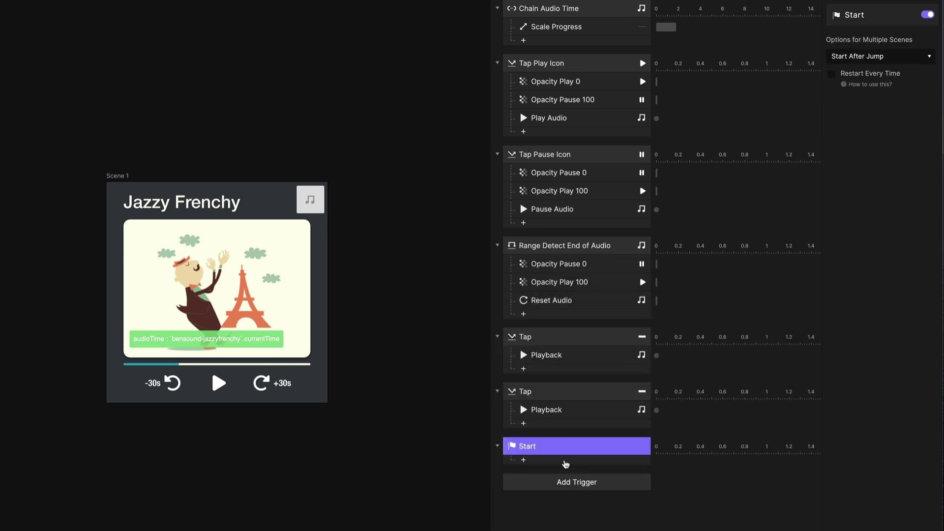
left_click(566, 463)
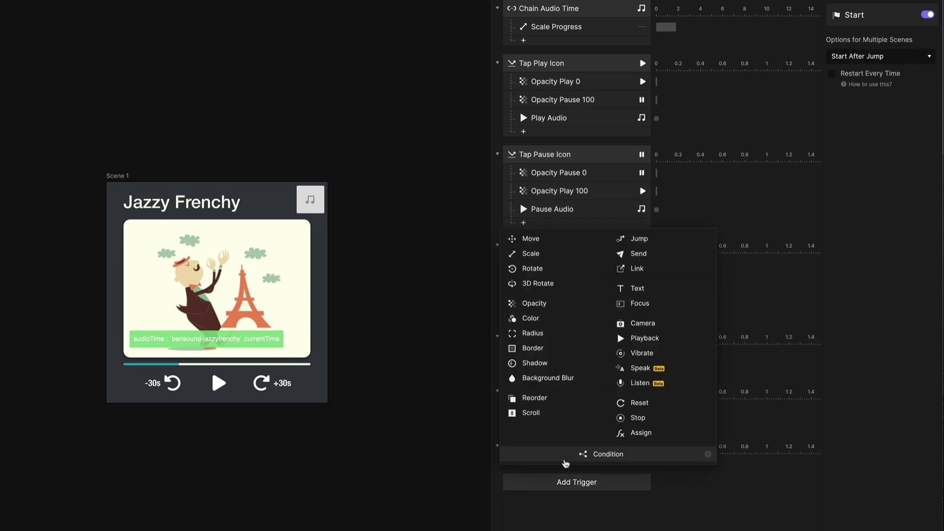
left_click(638, 289)
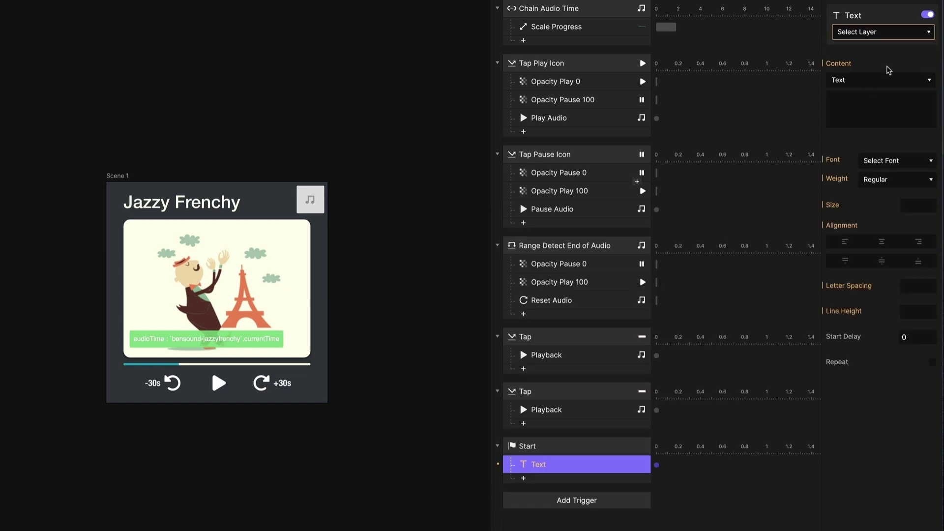
left_click(880, 33)
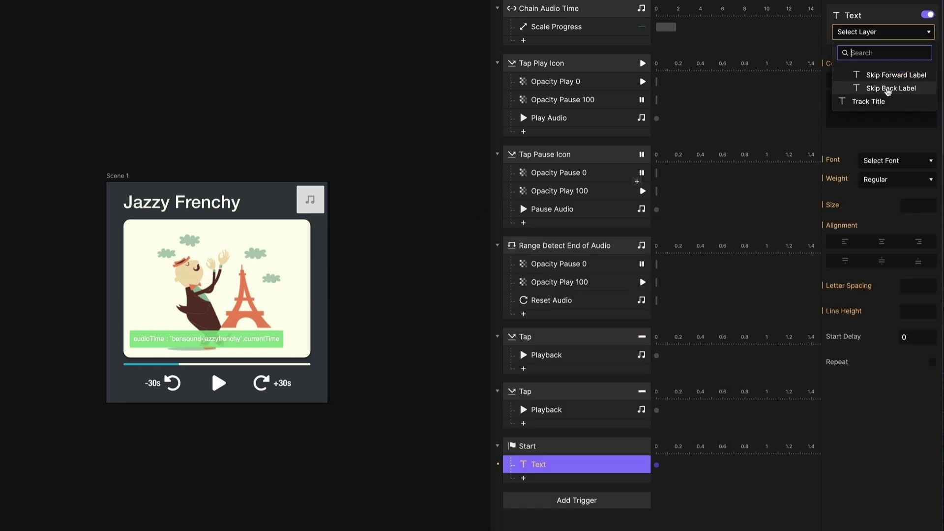
left_click(889, 75)
left_click(896, 82)
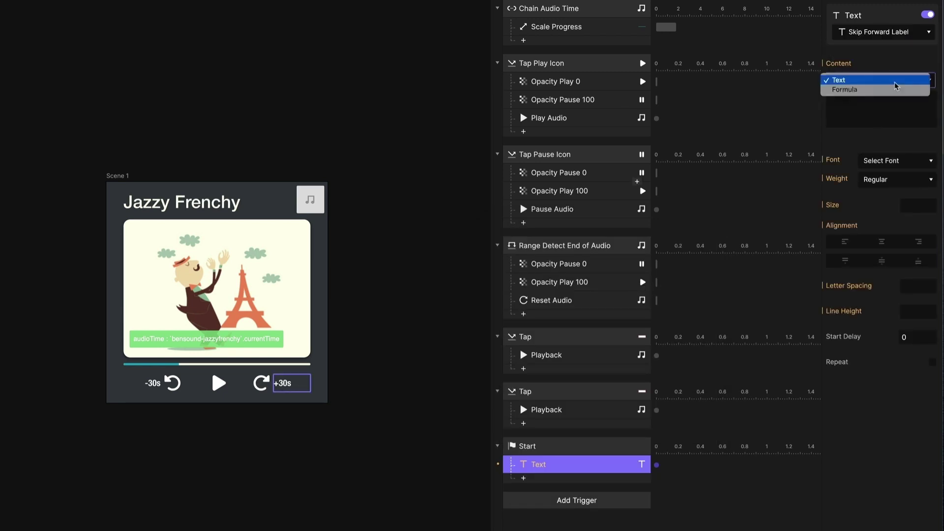
left_click(869, 90)
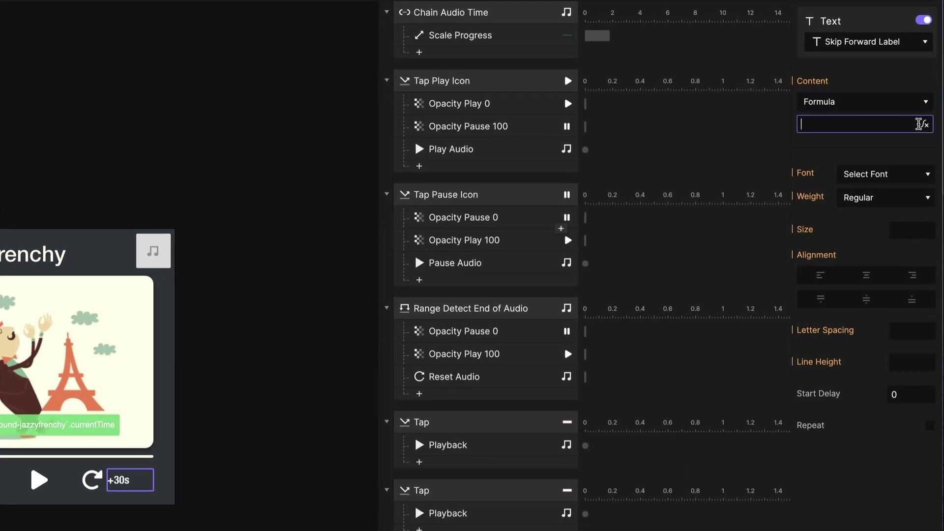
Enter the label formula "+" + skipAmount + "s" and confirm it
left_click(924, 124)
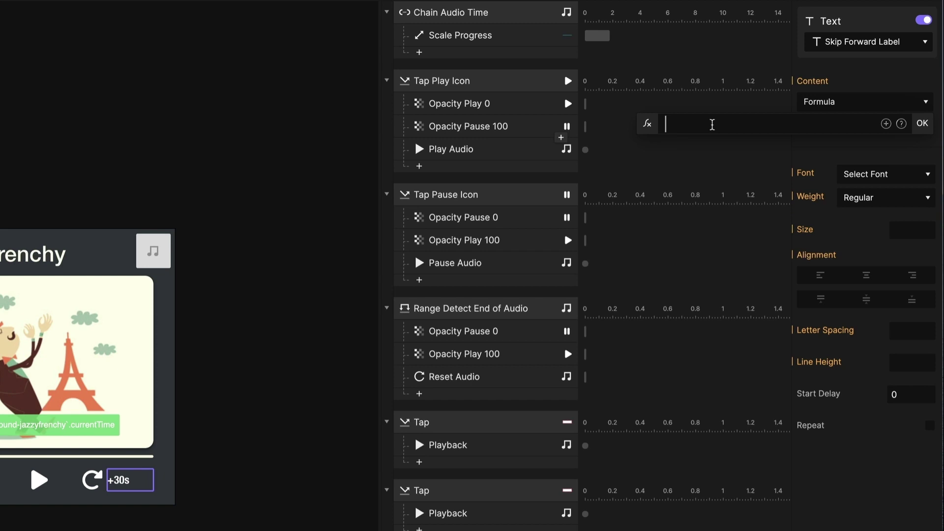
type("\"+\" +")
key("Left")
key("Left")
key("Left")
key("shift+Left")
key("Left")
key("Right")
key("Right")
key("Right")
key("Left")
key("Left")
key("End")
type("skip")
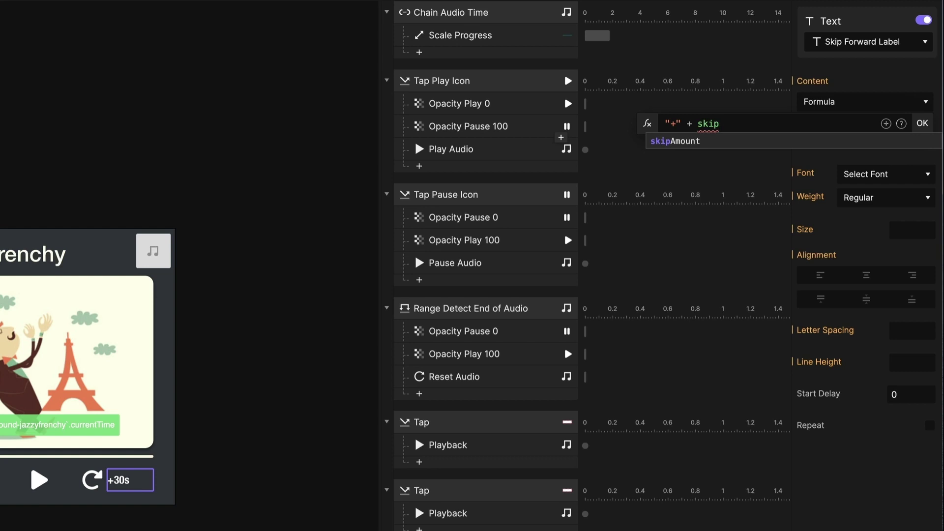
key("Return")
type("+ \"s")
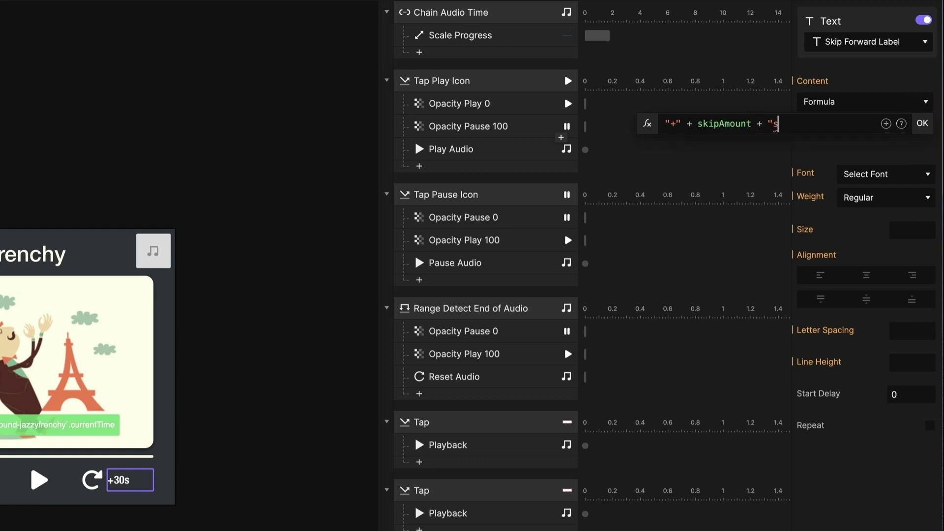
type("\"")
left_click(922, 123)
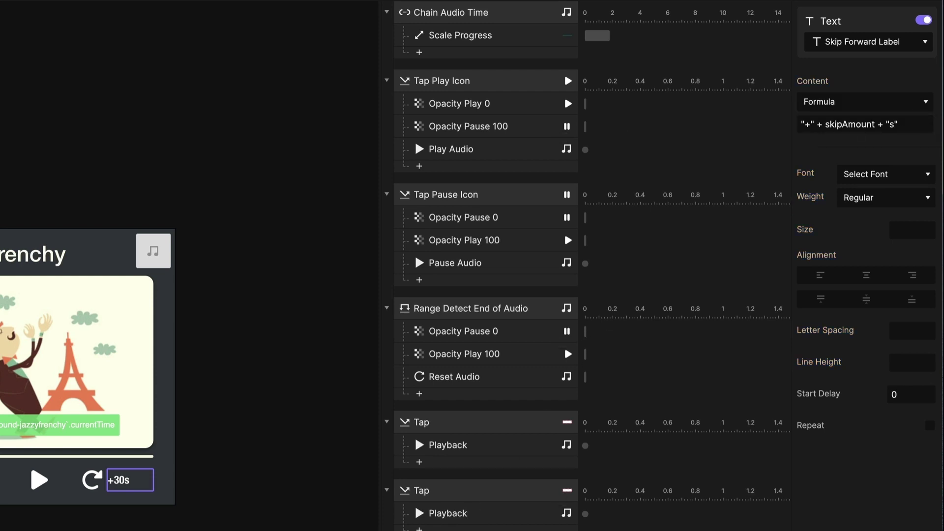
Add a second Text response on Start targeting Skip Back Label, with Formula content
left_click(560, 319)
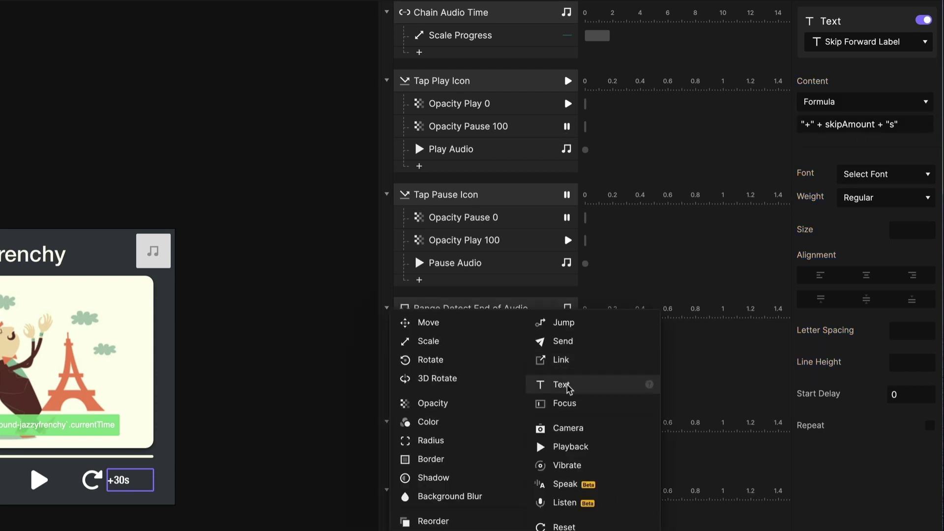
left_click(553, 384)
left_click(885, 42)
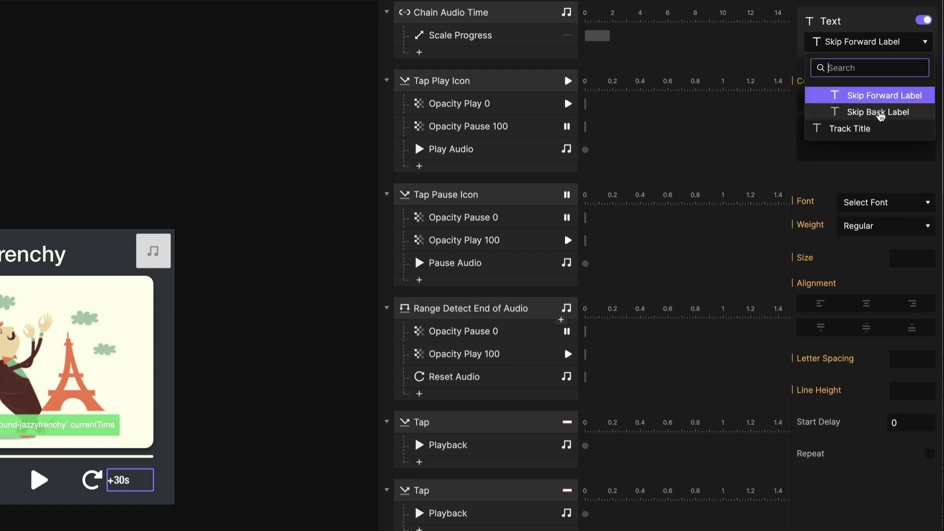
left_click(870, 110)
left_click(870, 107)
left_click(860, 116)
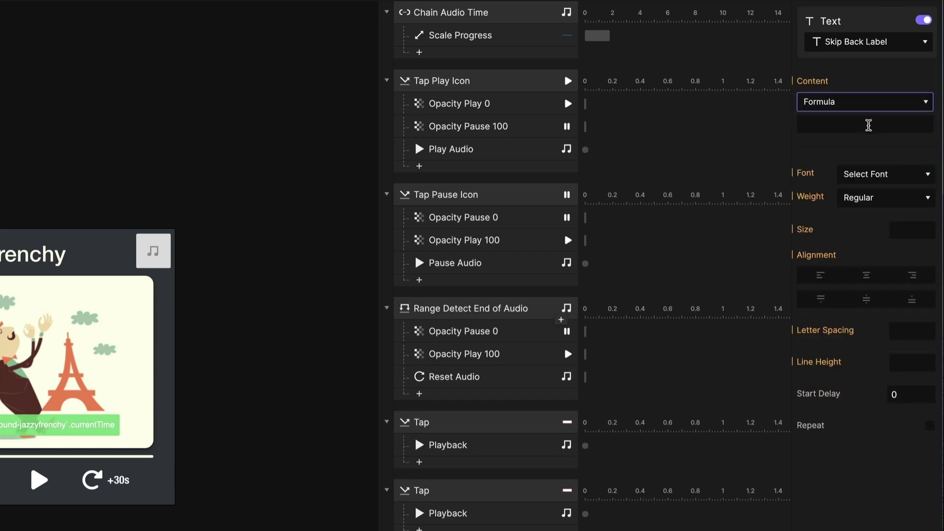
Enter the formula "-" + skipAmount + "s" for the back label and confirm it
left_click(908, 124)
left_click(925, 123)
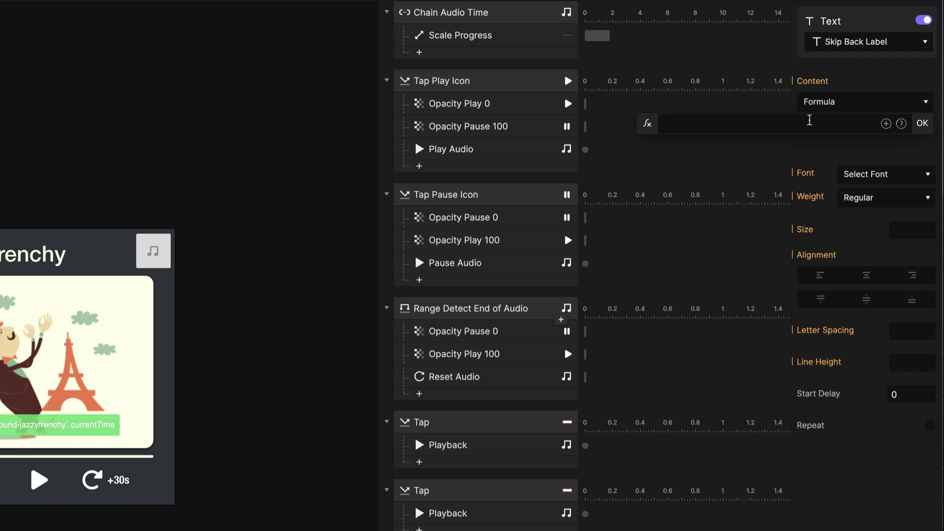
key("ctrl+v")
key("BackSpace")
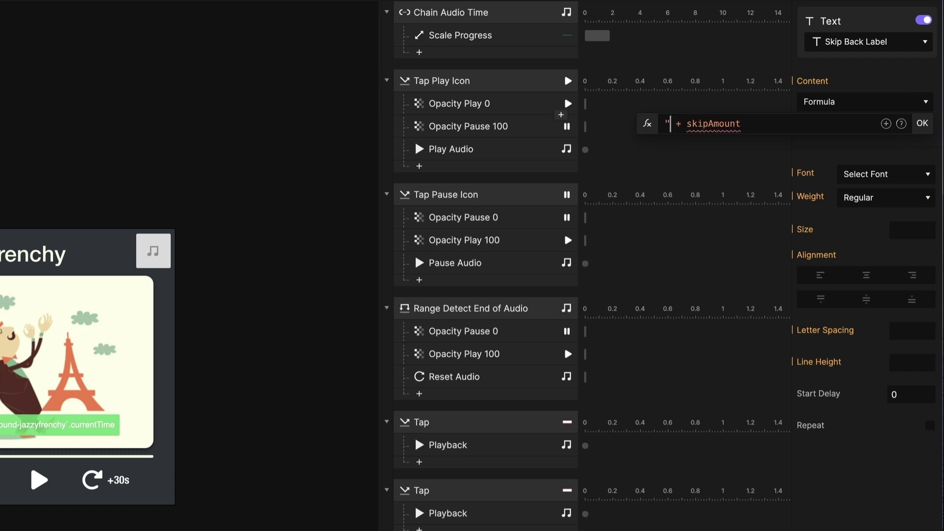
type("\"-\"")
left_click(781, 124)
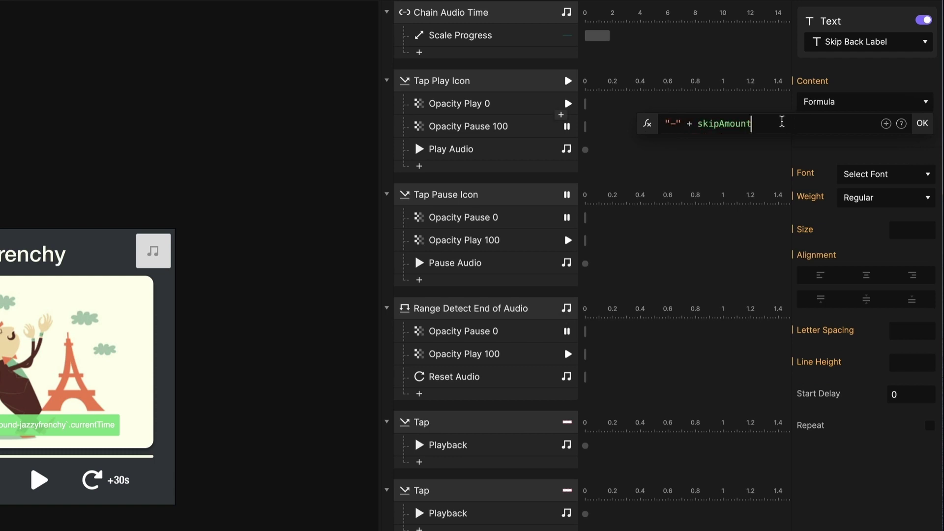
type("\"s\"")
left_click(922, 122)
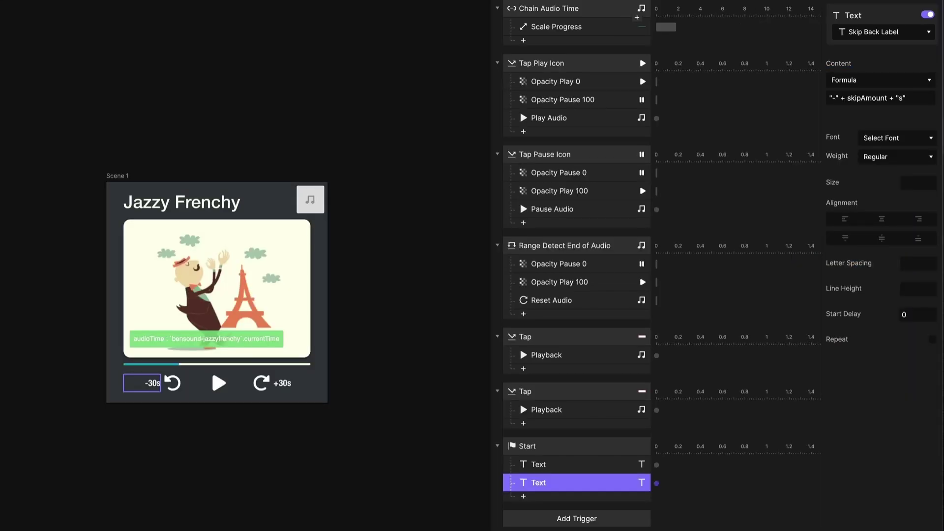
key("super+p")
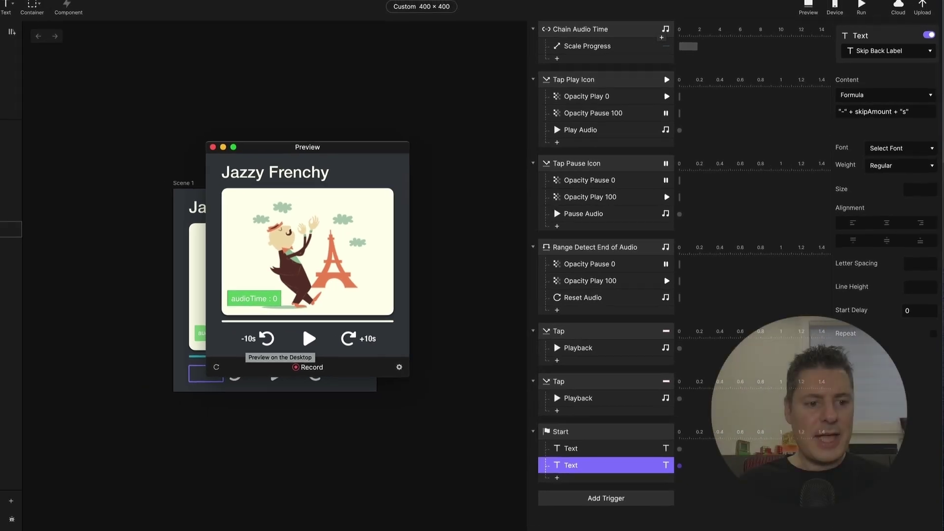
key("super+w")
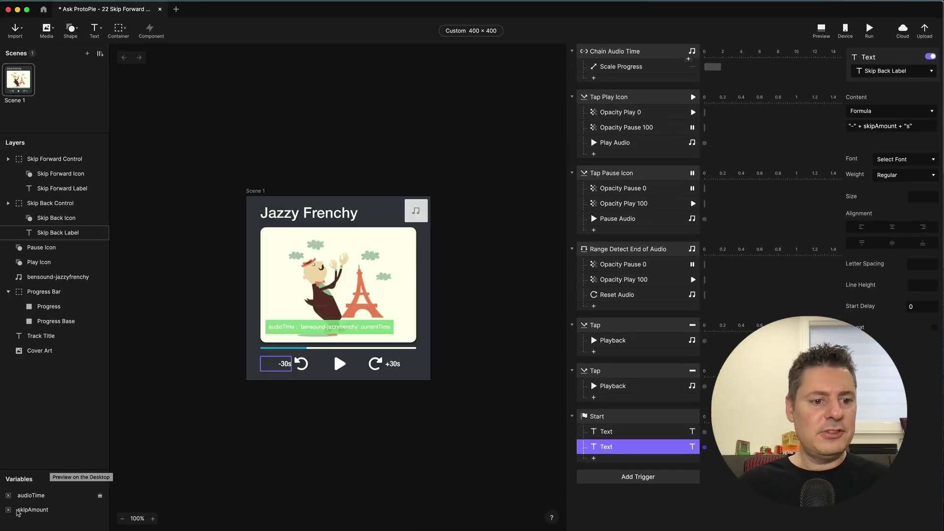
Change the skipAmount variable's value from 10 to 25
left_click(33, 510)
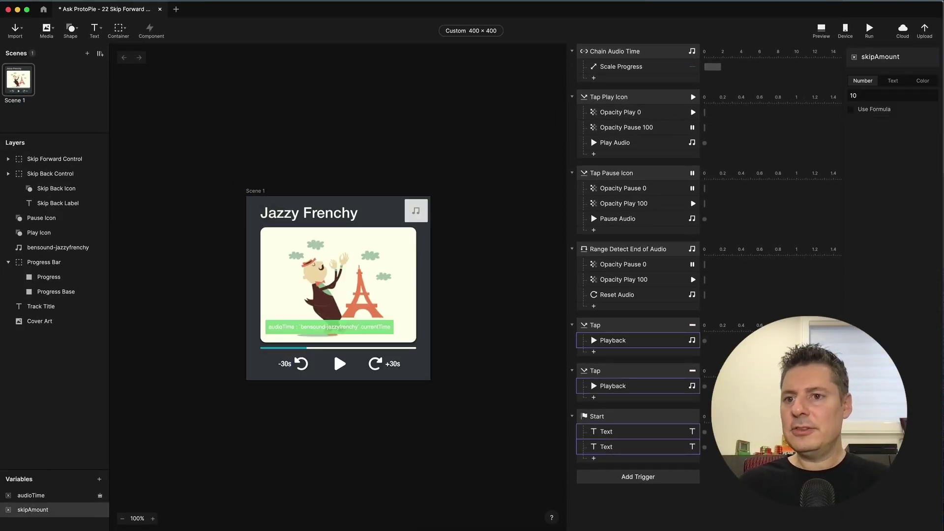
left_click(865, 94)
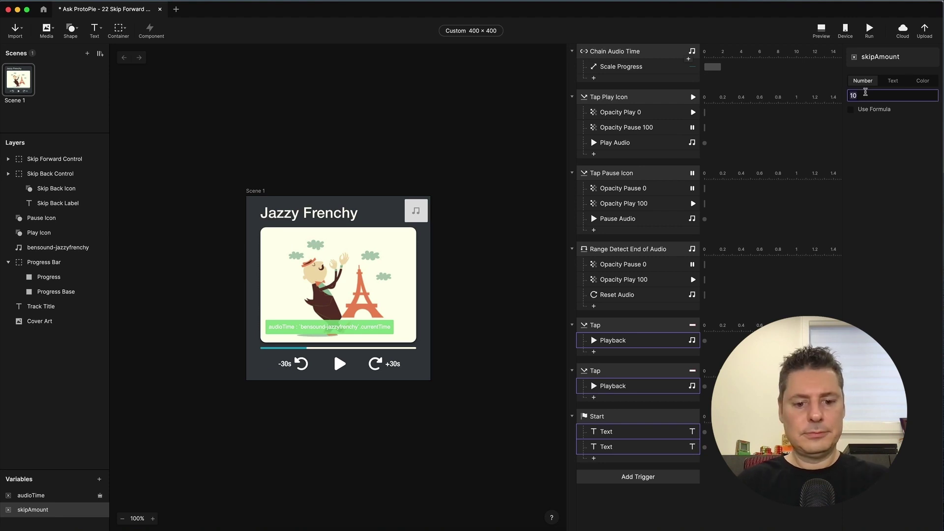
key("BackSpace")
key("BackSpace")
type("25")
key("Return")
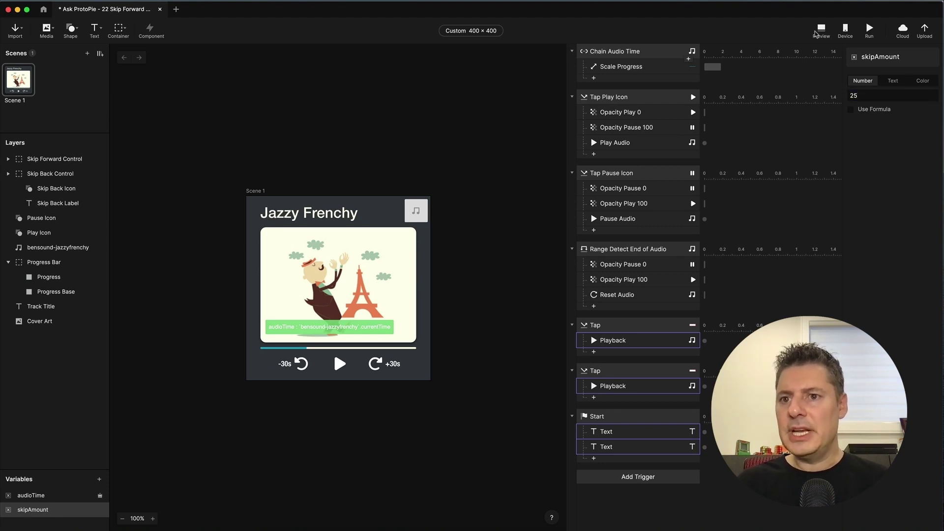
Preview the player, skipping forward and back by 25s, then pause and close
left_click(818, 30)
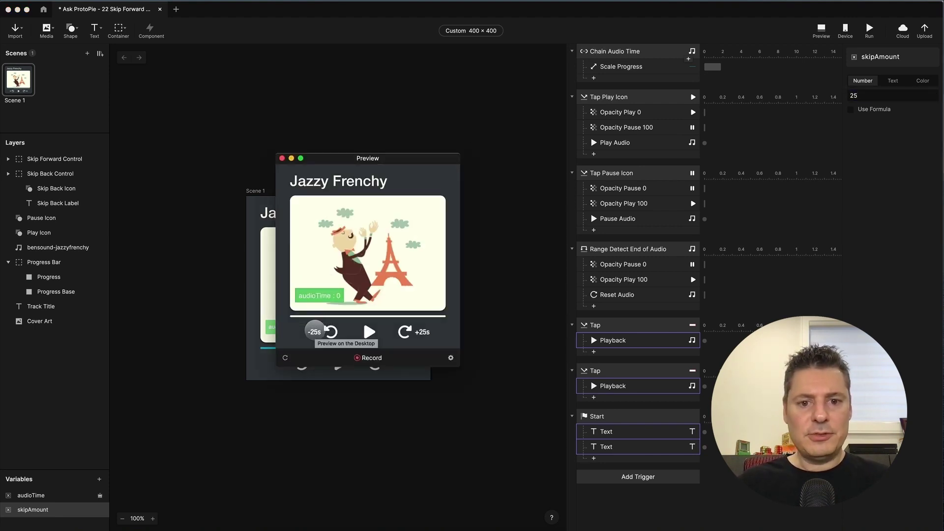
left_click(368, 332)
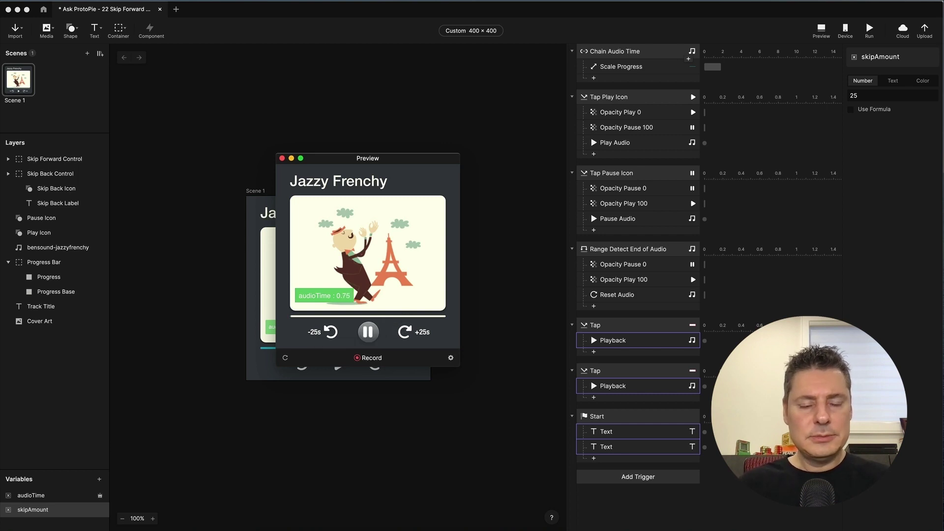
left_click(411, 332)
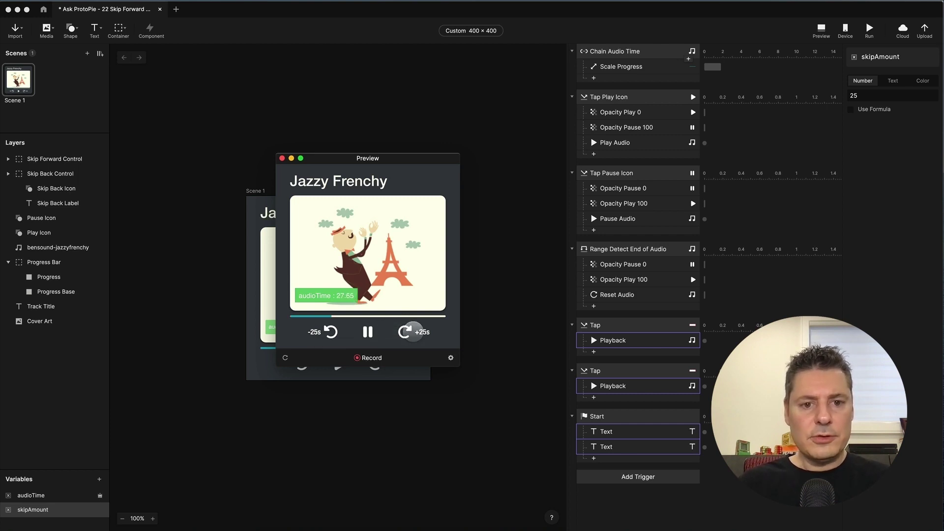
left_click(412, 332)
left_click(413, 331)
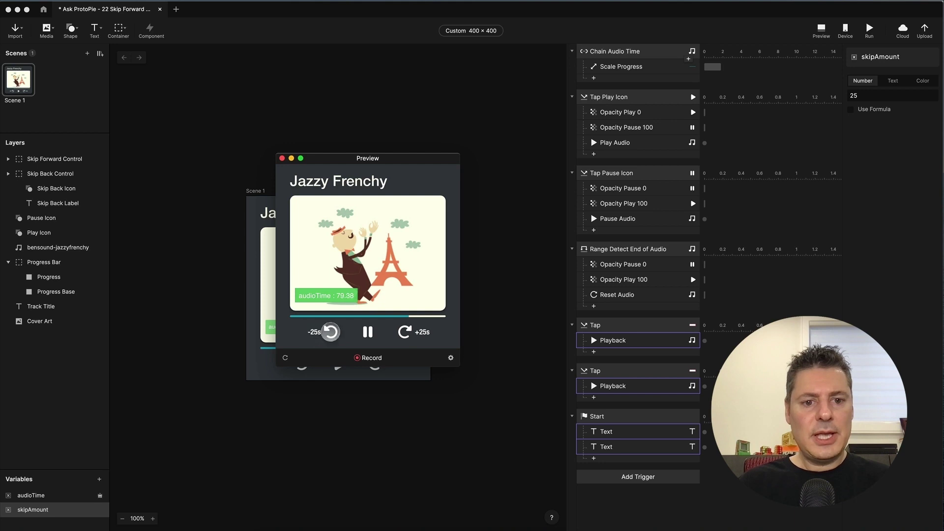
left_click(331, 331)
left_click(331, 332)
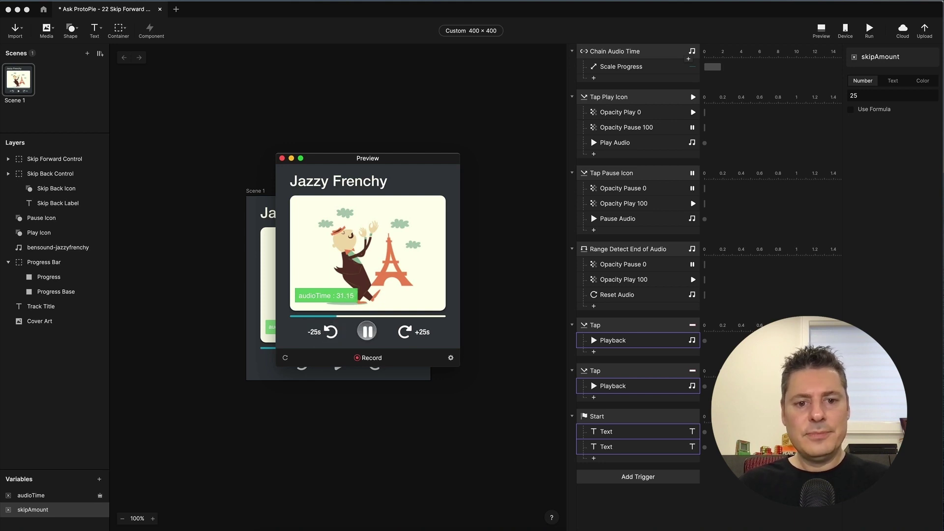
left_click(367, 332)
left_click(282, 159)
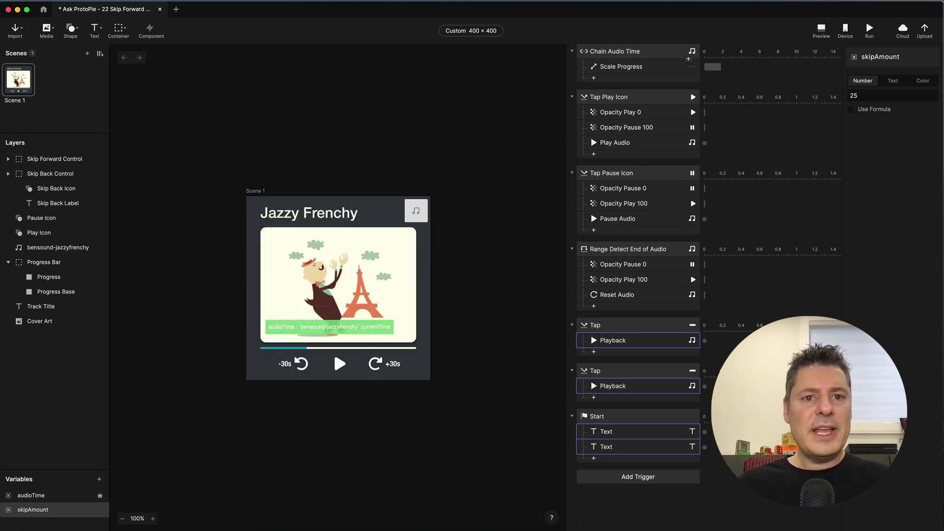